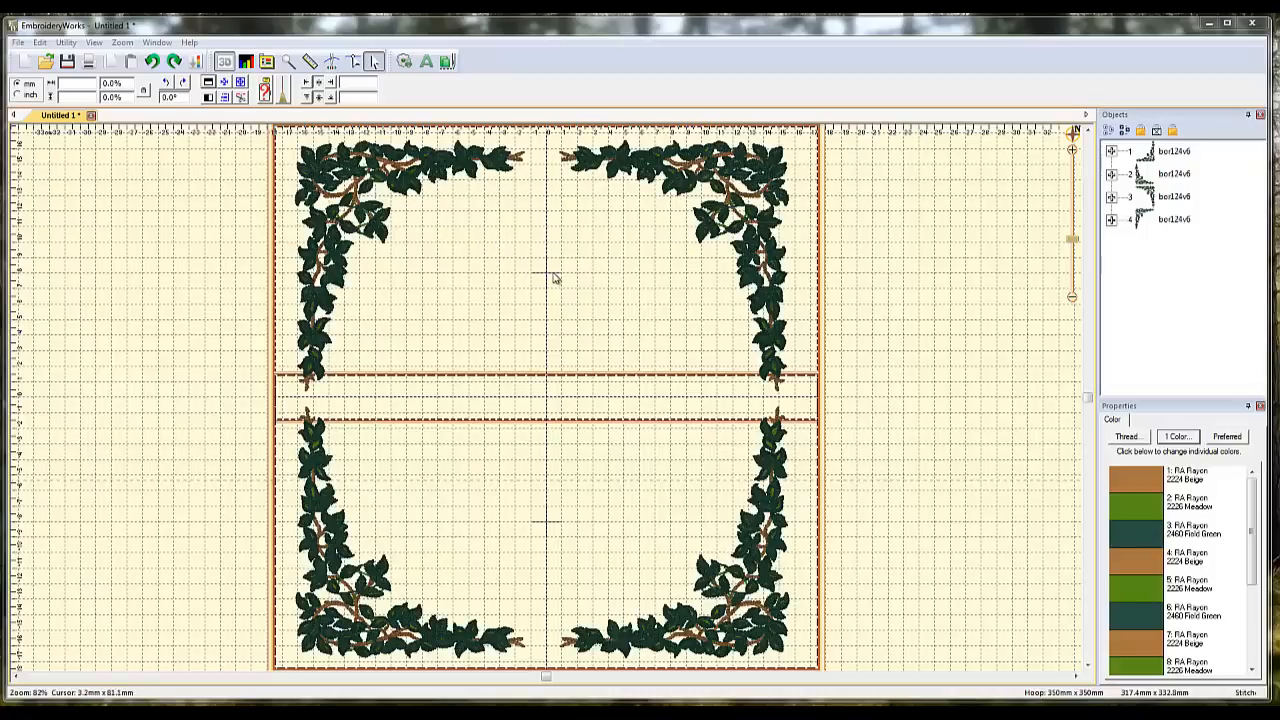
Select all four ivy corner designs in the hoop and delete them
click(921, 130)
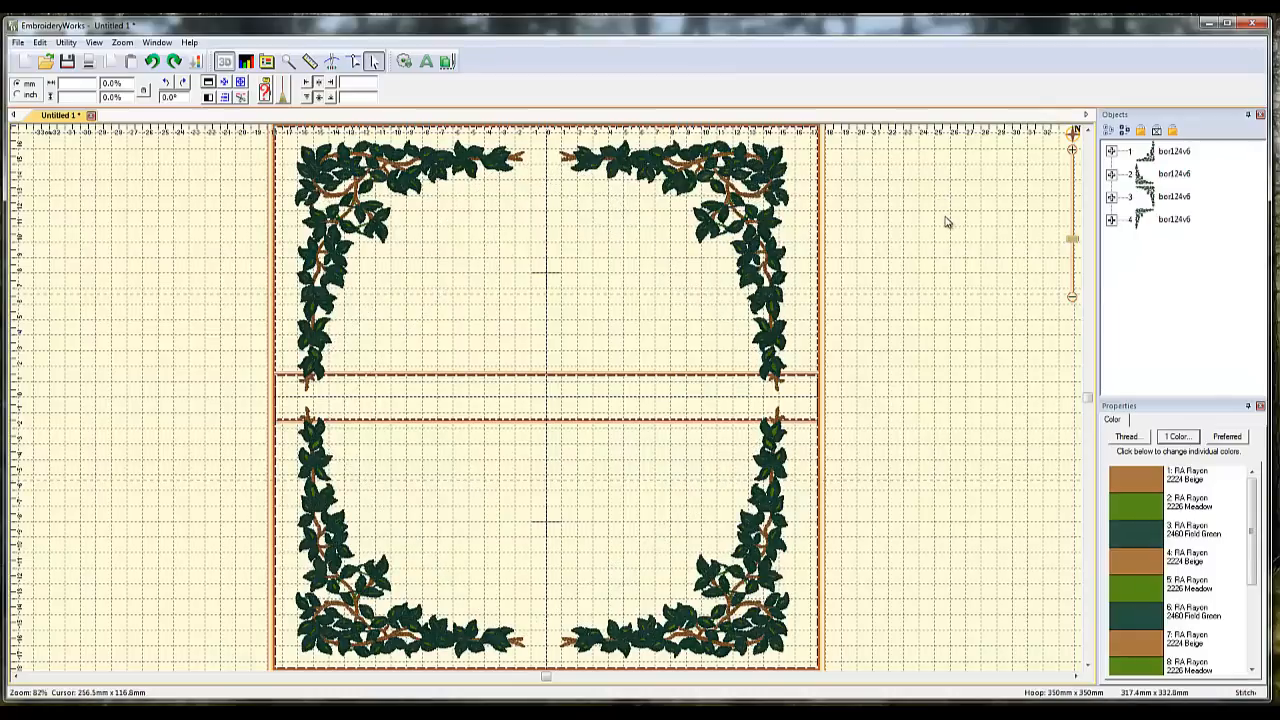
key(ctrl+a)
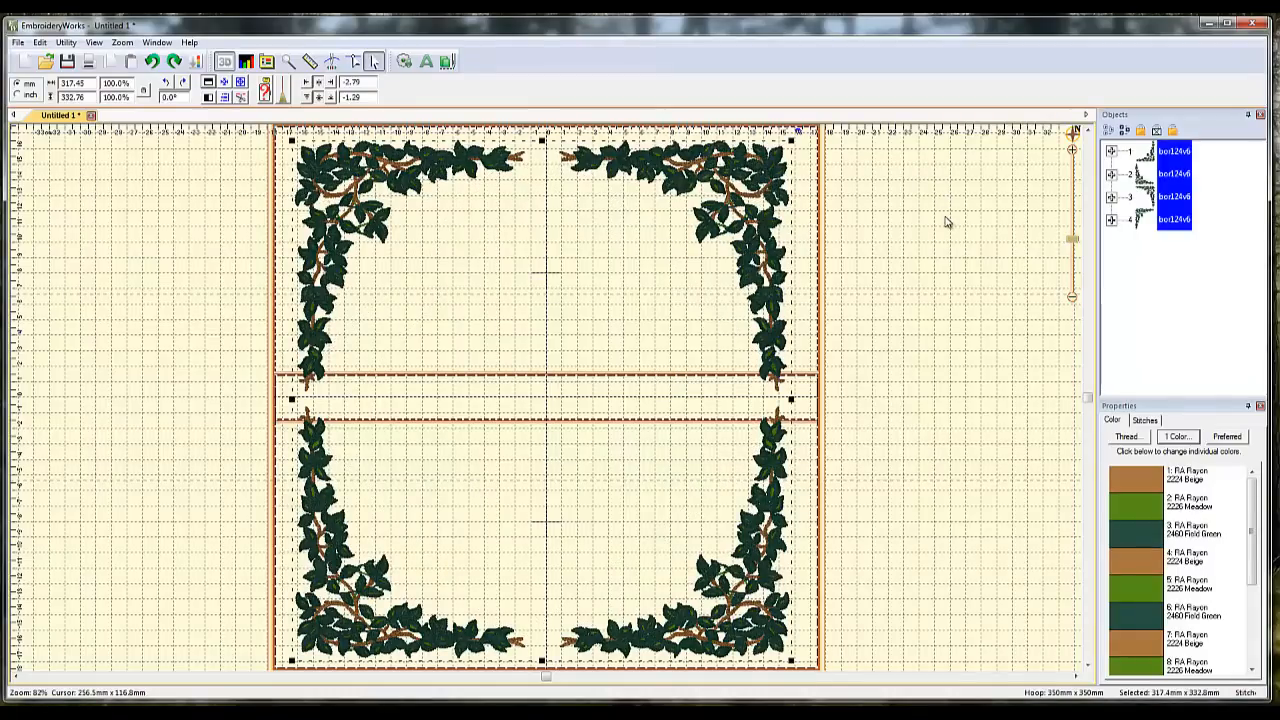
key(Delete)
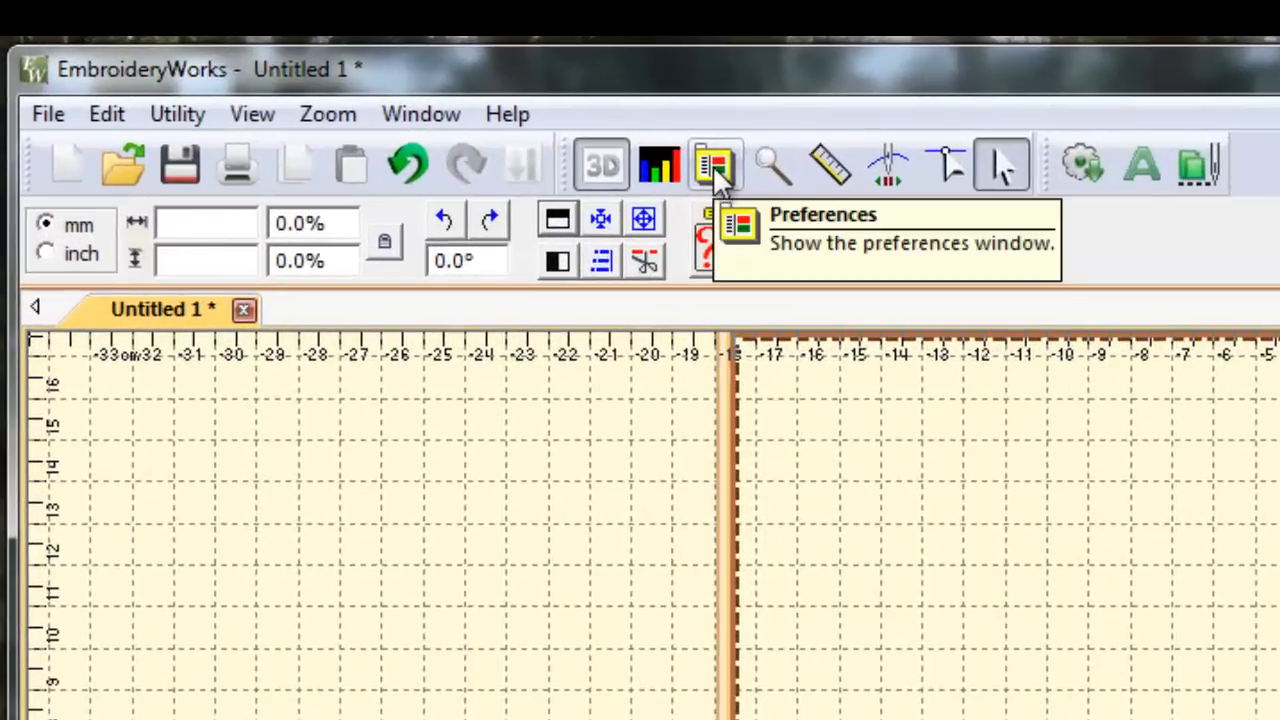
Confirm the PES hoop Jumbo Frame 14" x 14" with the Multi-Position style in the program preferences
click(714, 158)
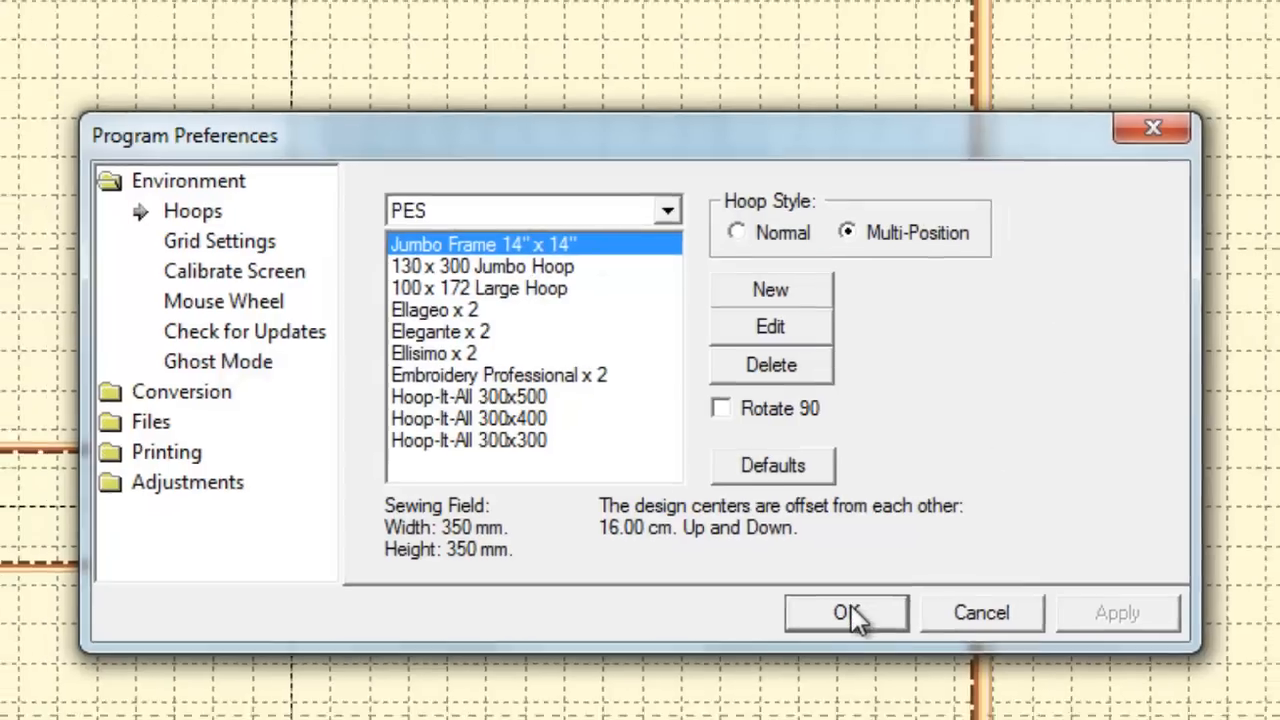
click(855, 632)
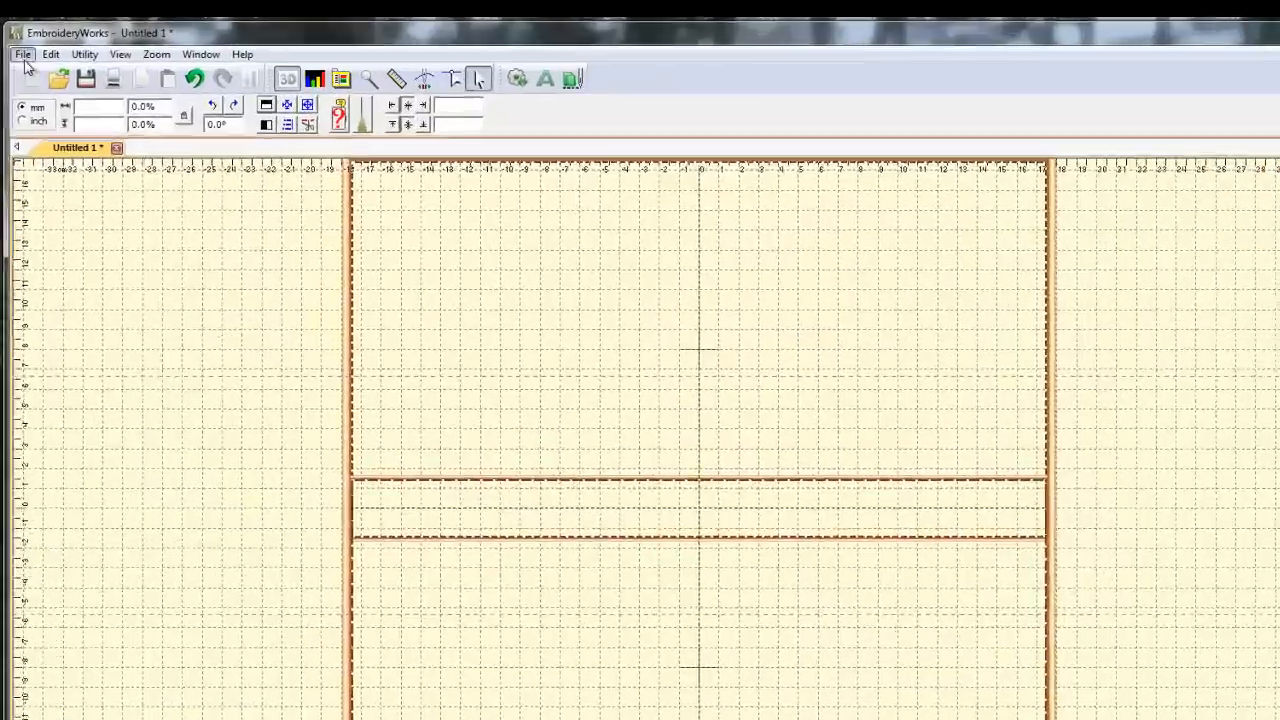
Merge the ivy corner design bor124v6.pes from My Free Designs into the empty hoop
click(18, 42)
click(75, 131)
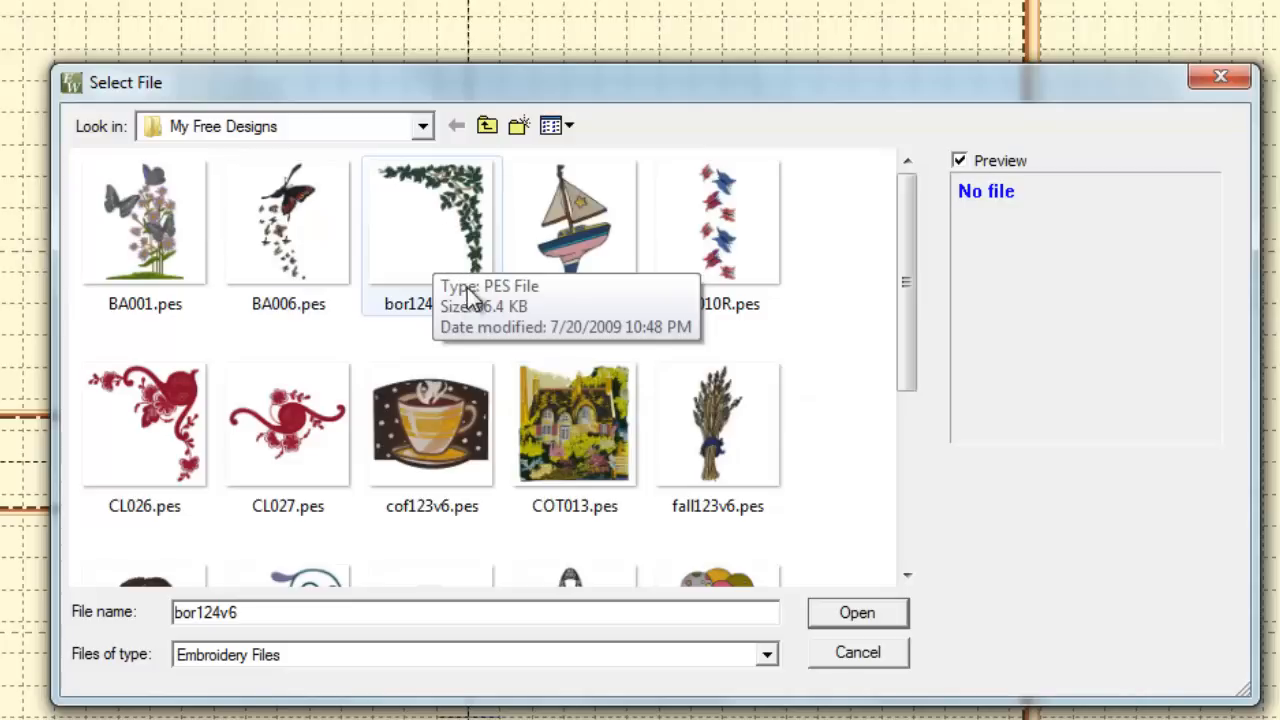
click(441, 232)
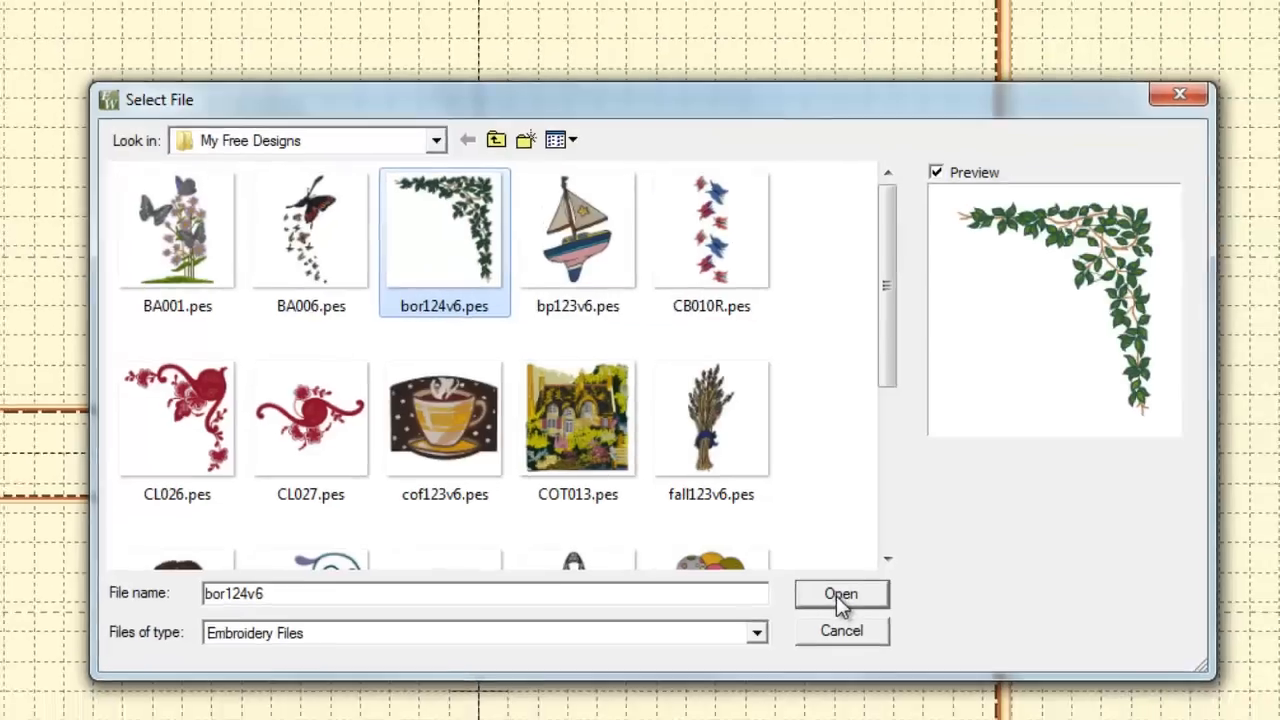
click(857, 613)
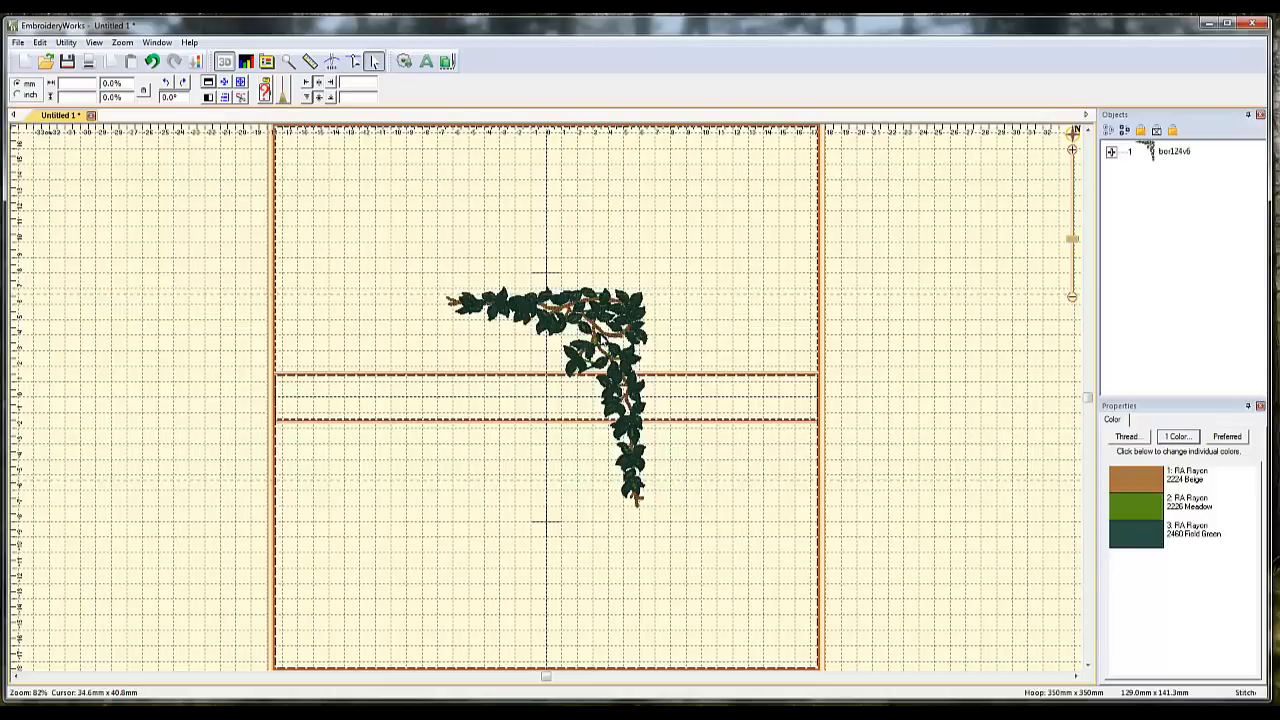
Move the ivy corner to the upper-right area of the hoop and enlarge it proportionally to about 106%
drag(603, 340, 712, 188)
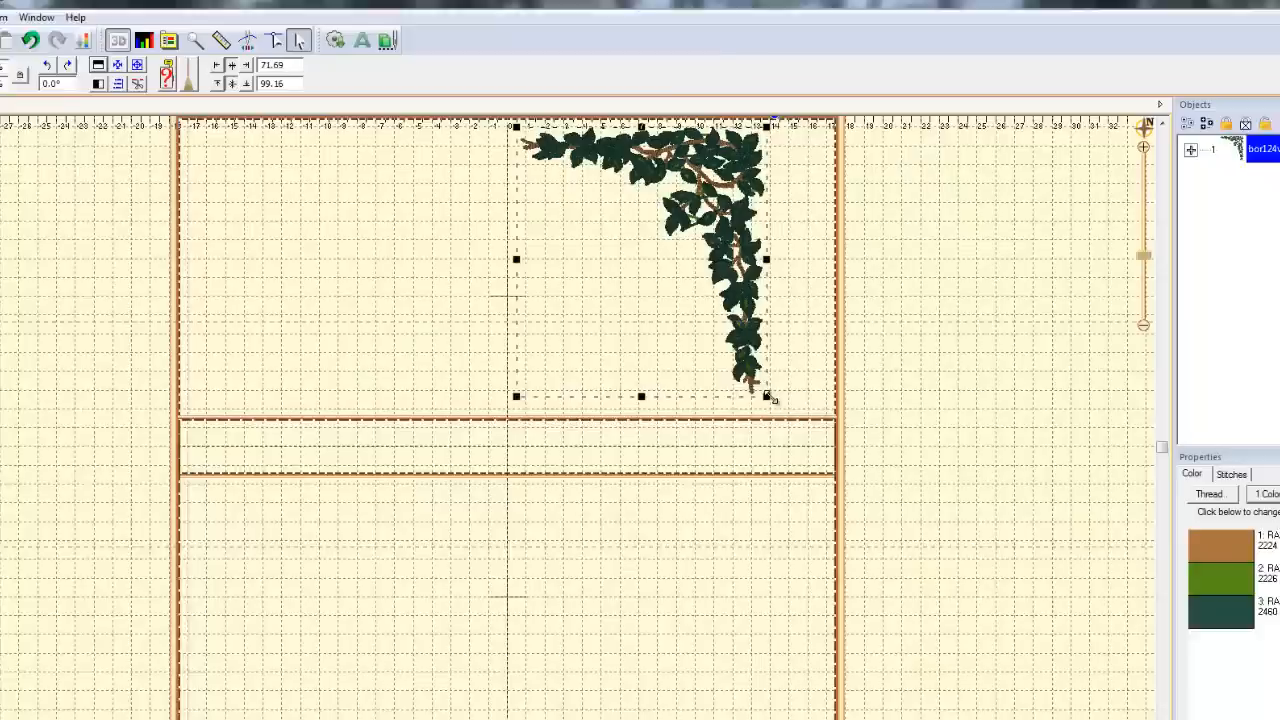
drag(761, 356, 773, 359)
drag(812, 565, 812, 563)
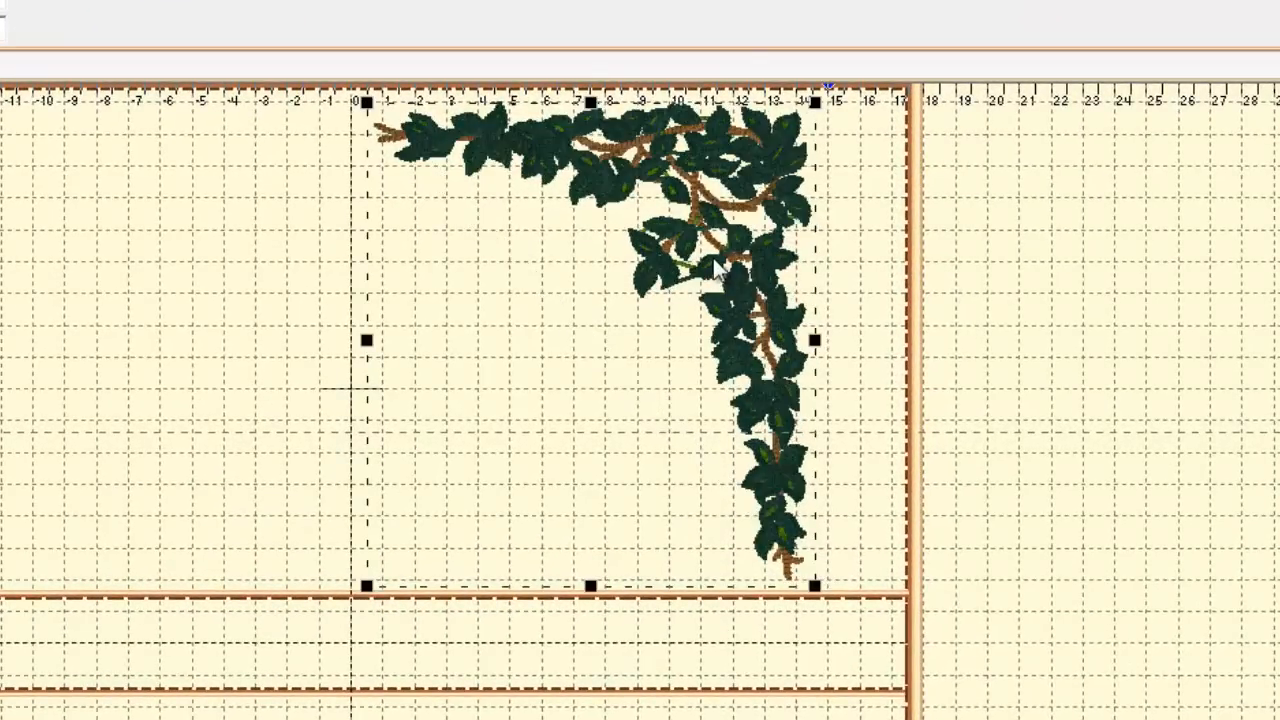
drag(722, 266, 729, 262)
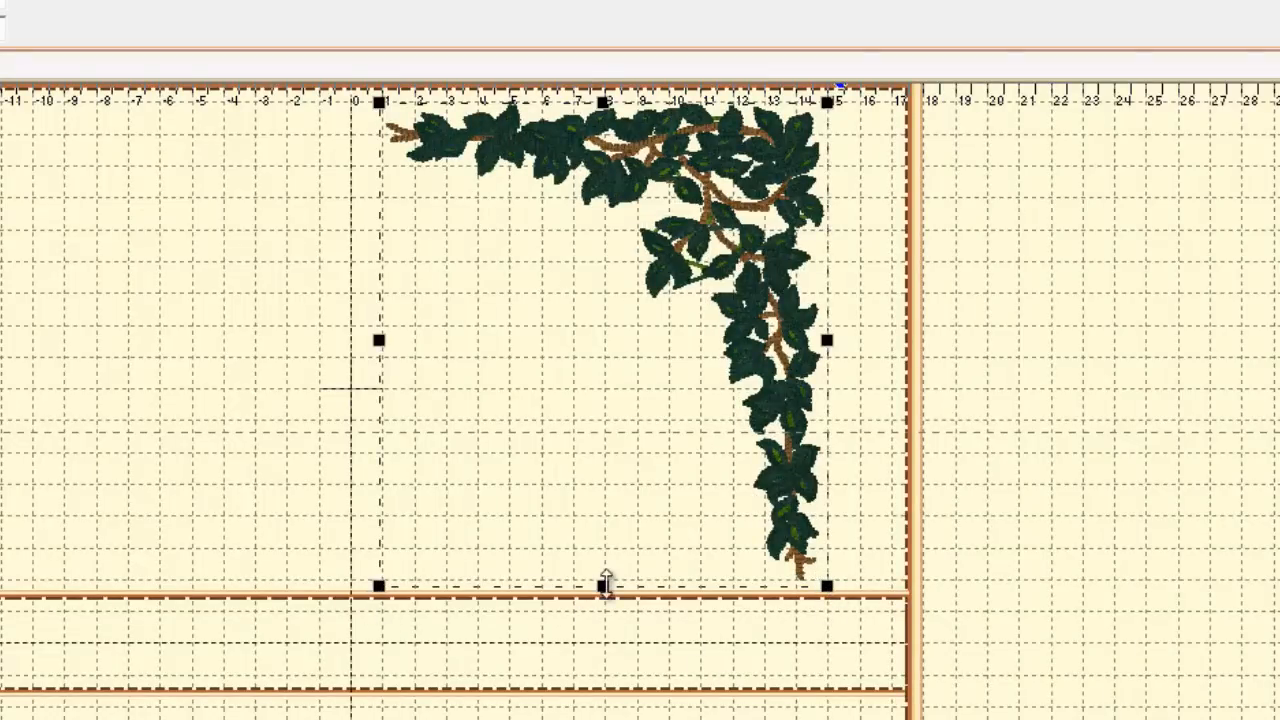
Try to stretch the ivy corner's height down past the upper hoop section, and undo the stretch
drag(603, 586, 600, 630)
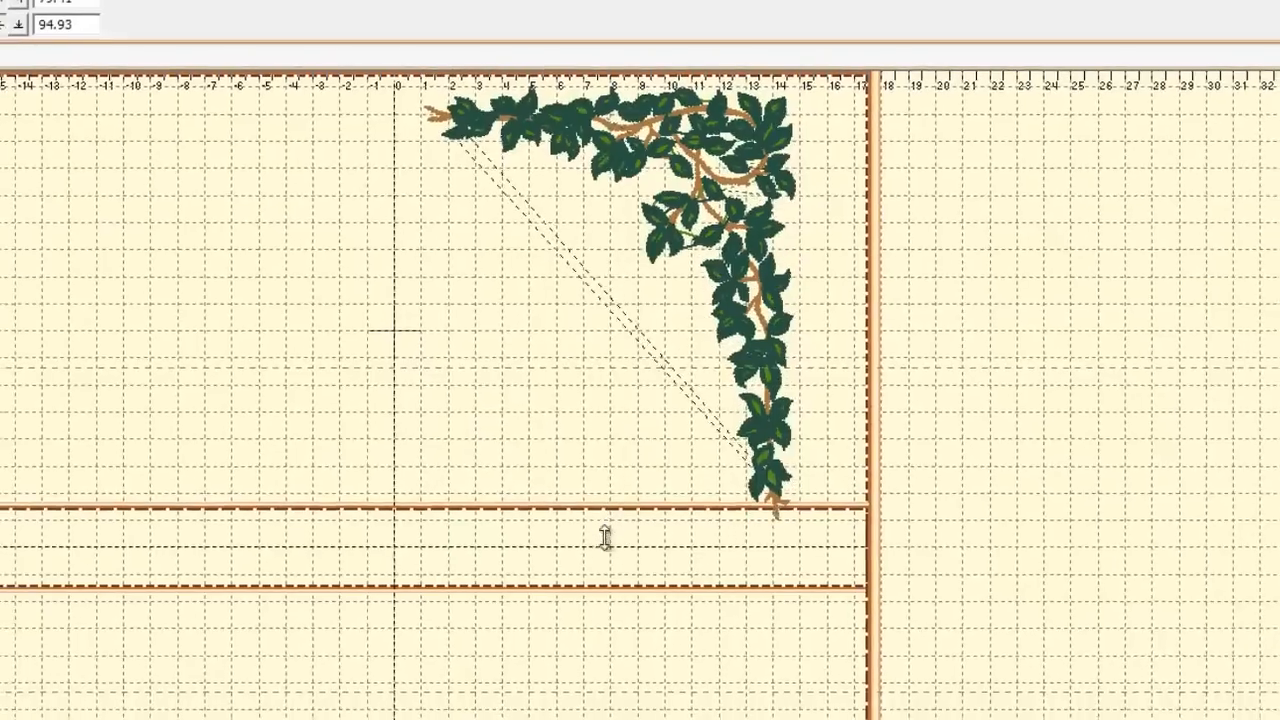
drag(605, 537, 583, 626)
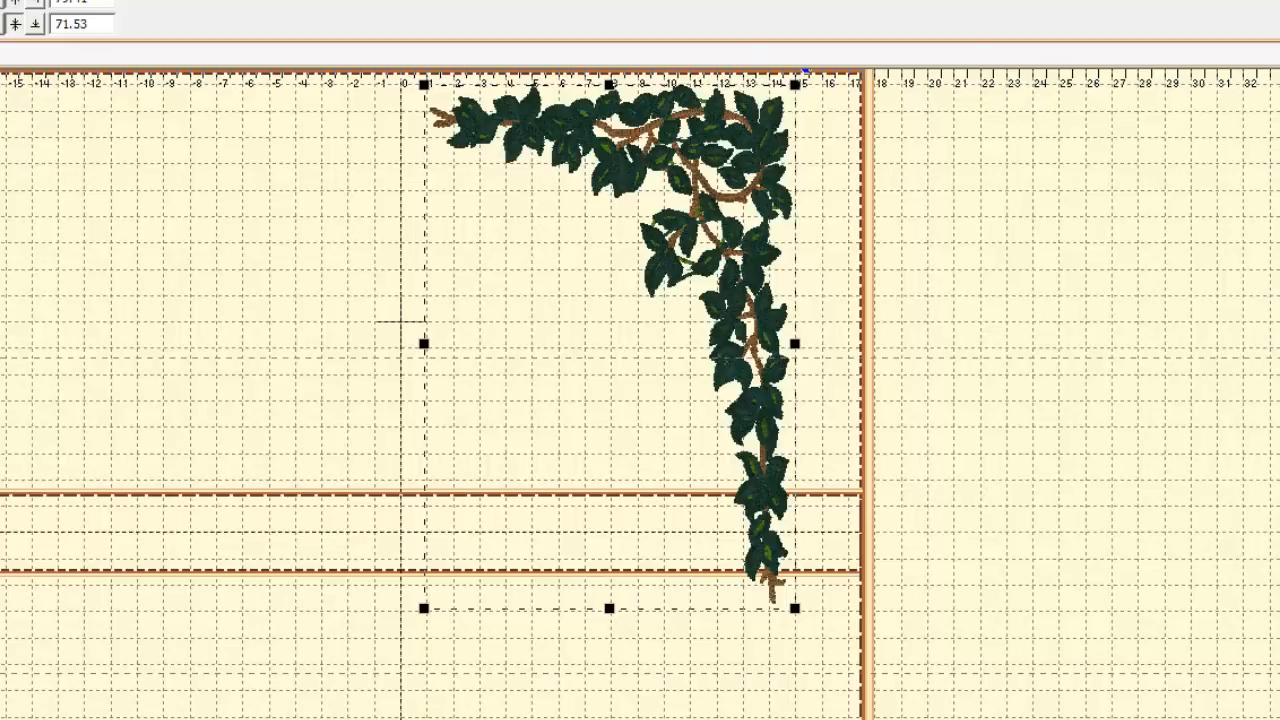
key(ctrl+z)
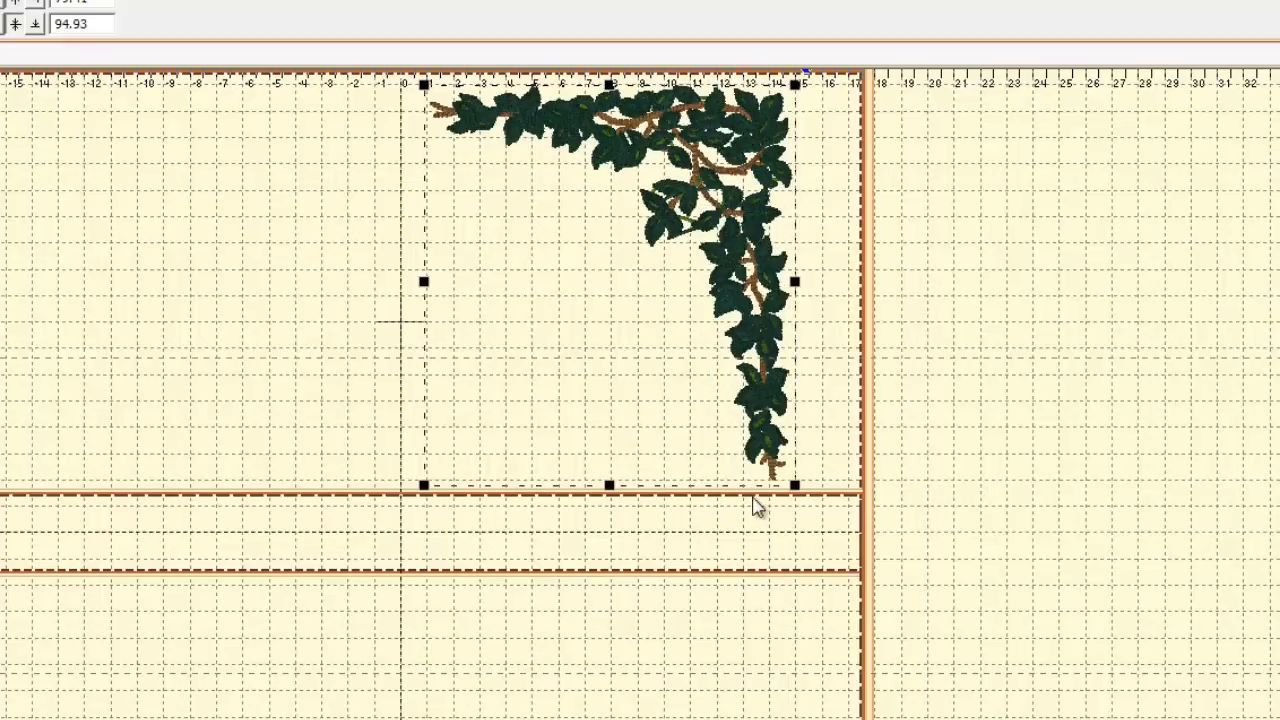
Shift the ivy corner toward the hoop's right edge and widen it to about 152 mm, extending it toward the vertical center line
drag(737, 321, 771, 317)
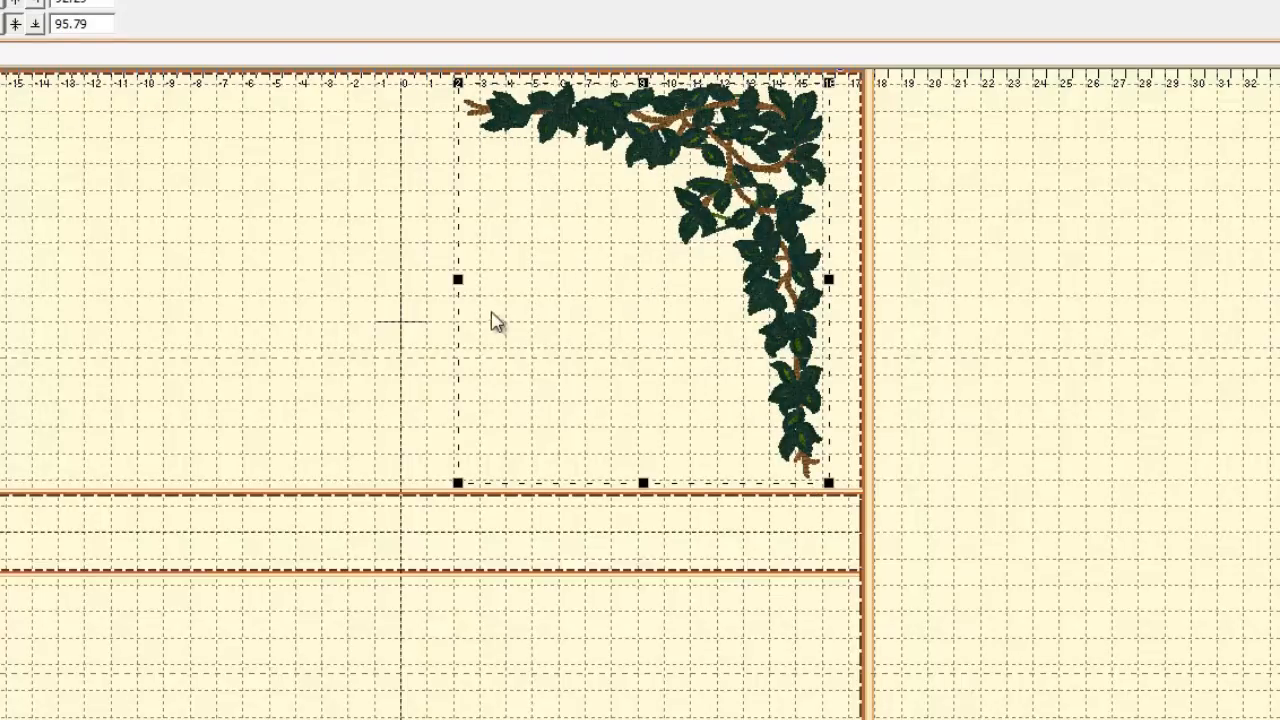
drag(457, 279, 418, 281)
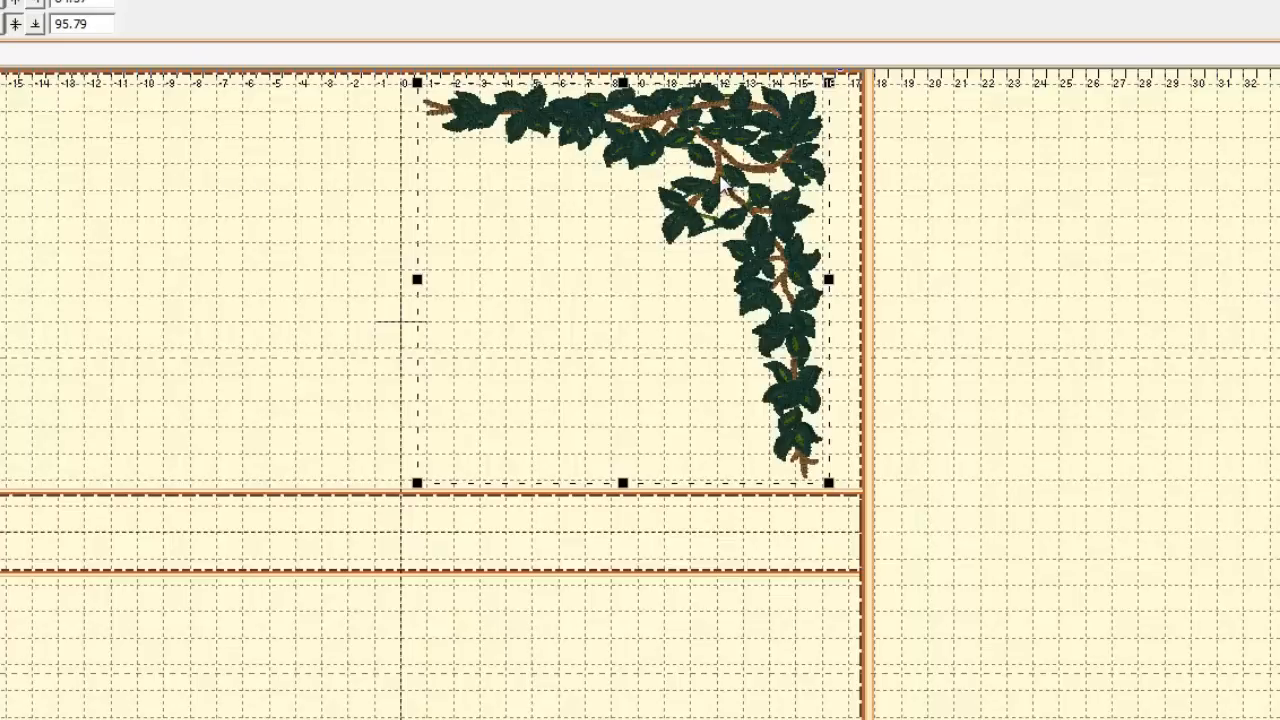
Copy the resized ivy corner and paste a duplicate of it in place
right_click(726, 190)
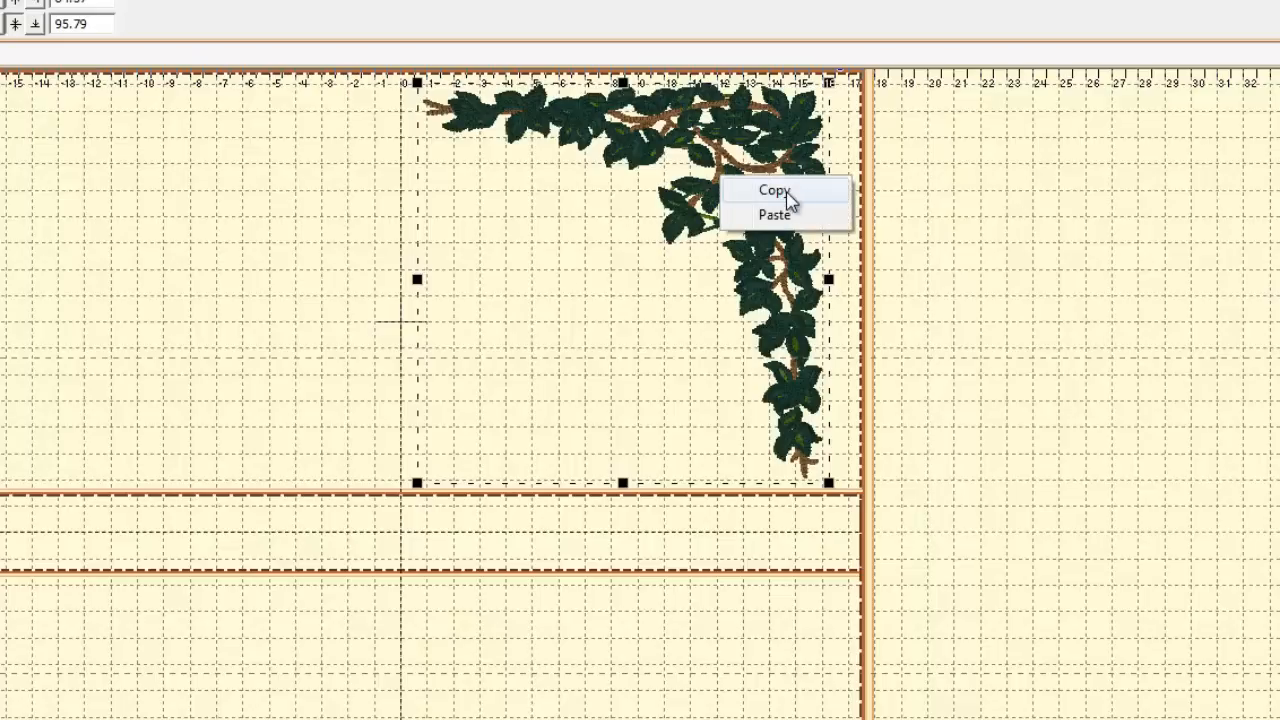
click(776, 191)
right_click(717, 189)
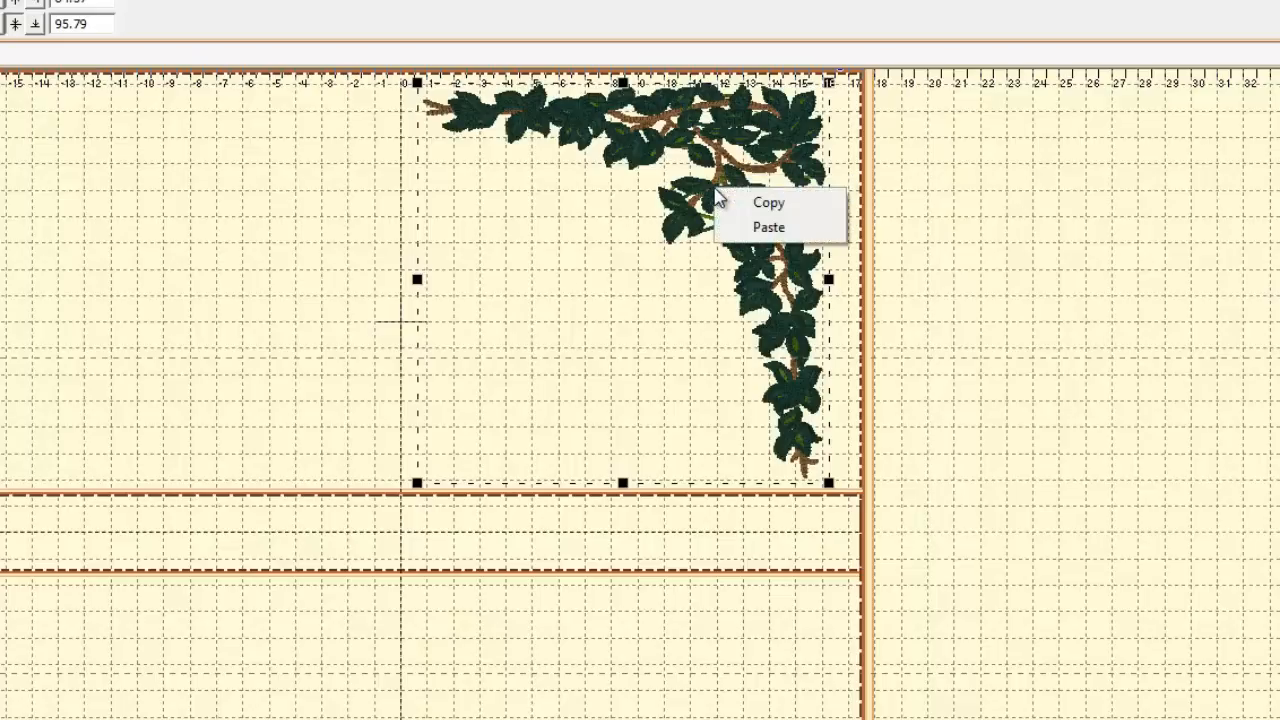
click(767, 228)
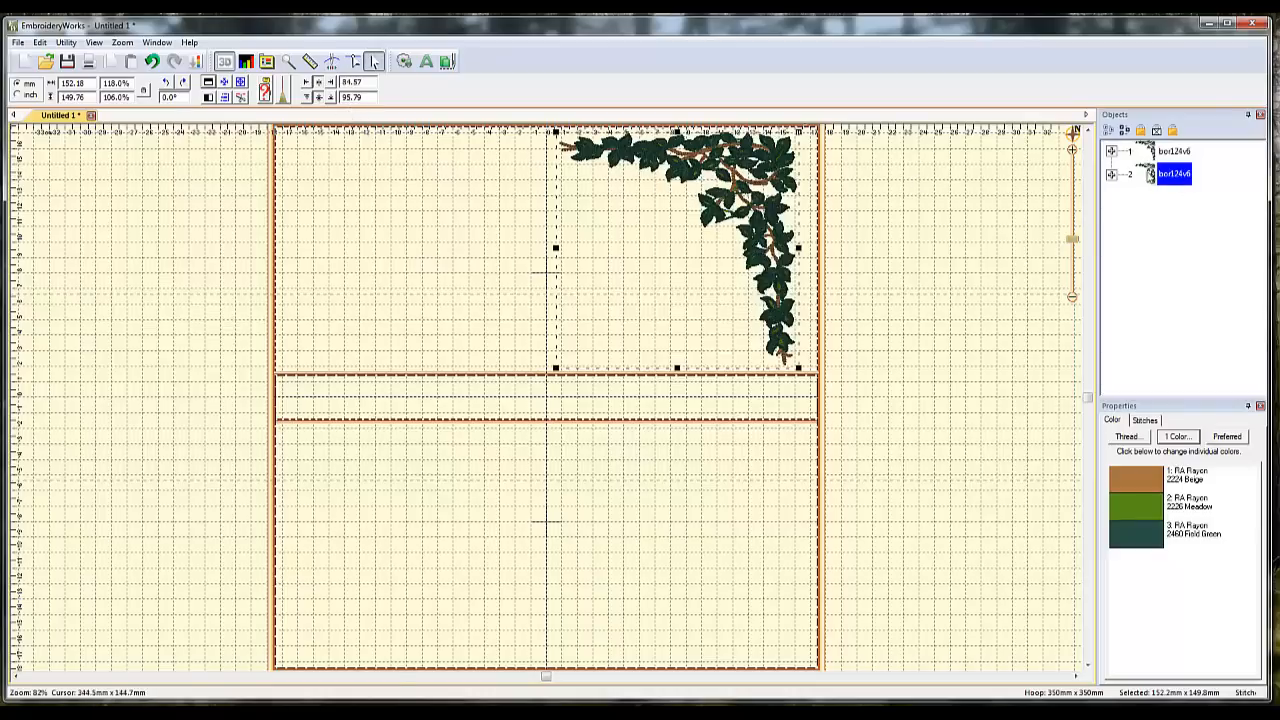
Flip the second bor124v6 object horizontally and move it to the hoop's upper-left area, mirroring the original corner
click(1176, 151)
click(1176, 175)
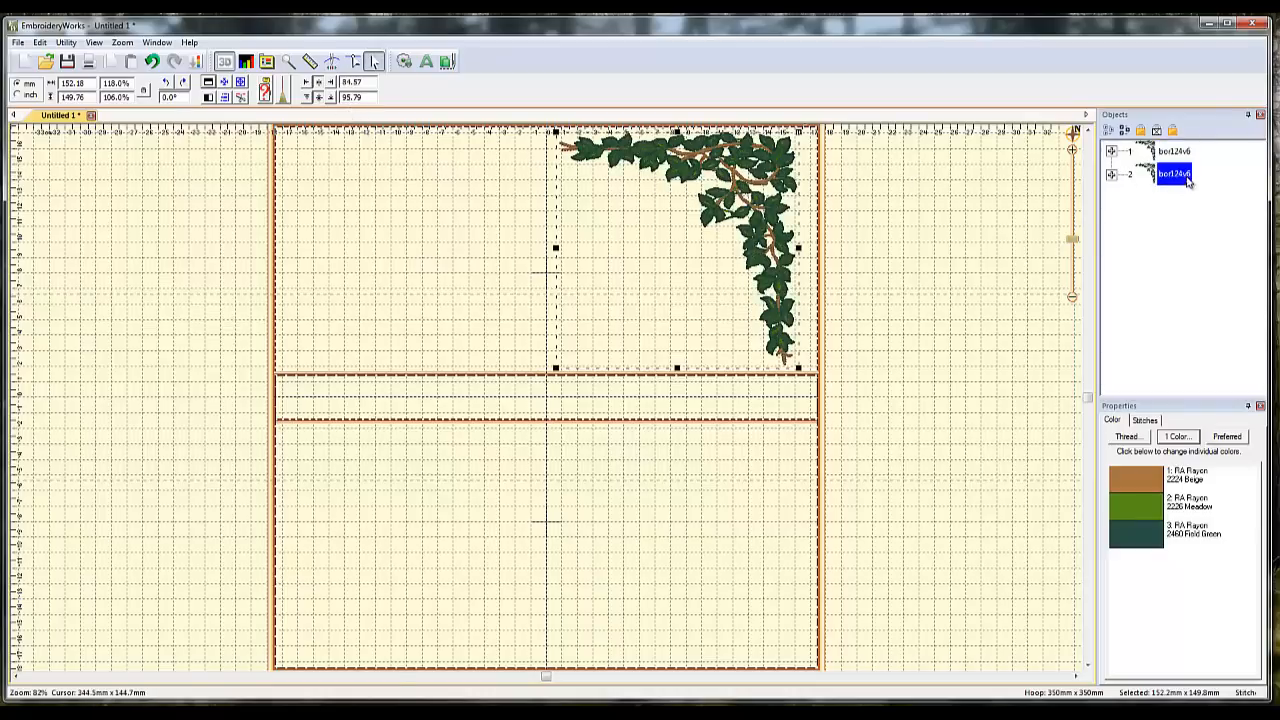
click(1176, 151)
click(1178, 176)
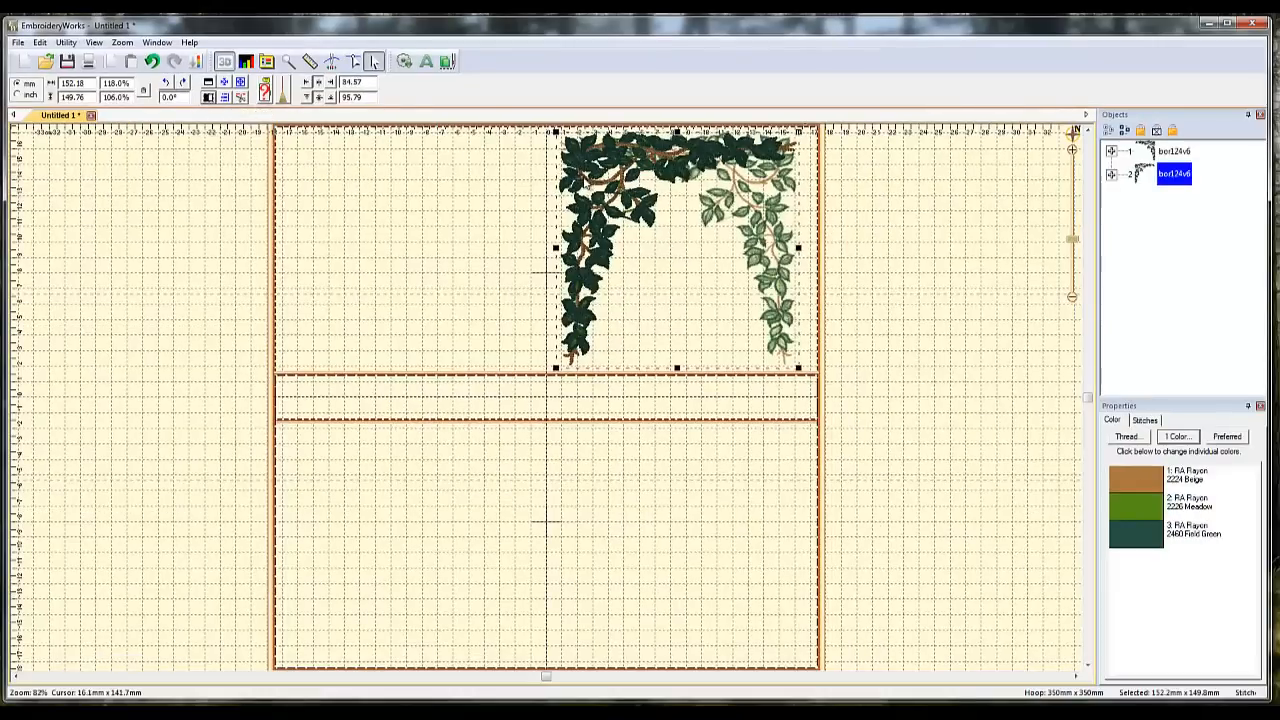
drag(587, 184, 350, 184)
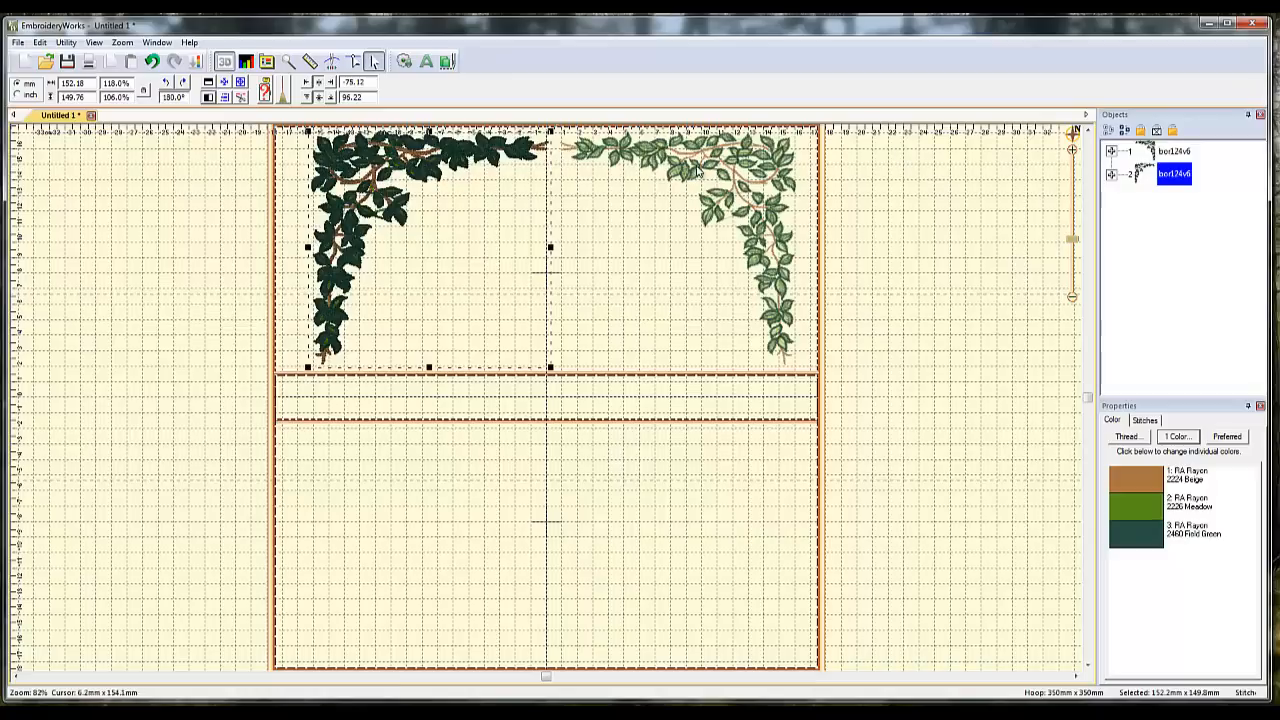
click(600, 470)
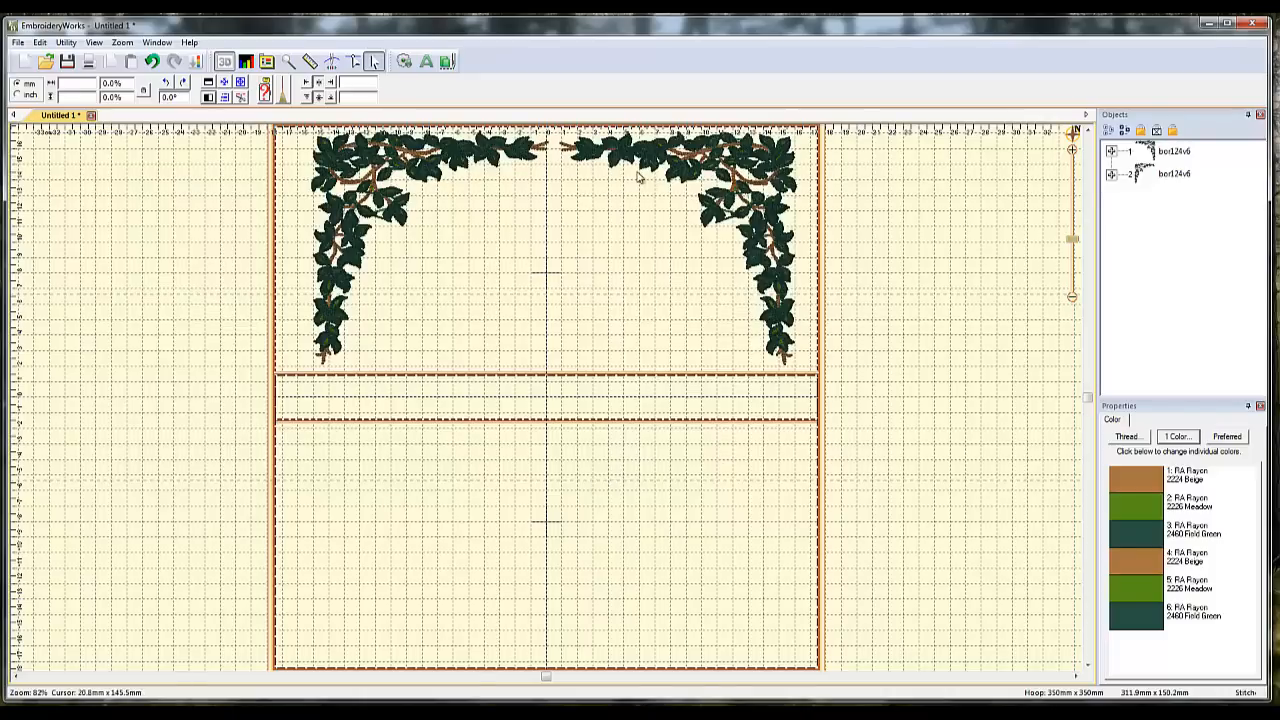
Select both upper ivy corners and align them by their top edges
drag(922, 462, 255, 116)
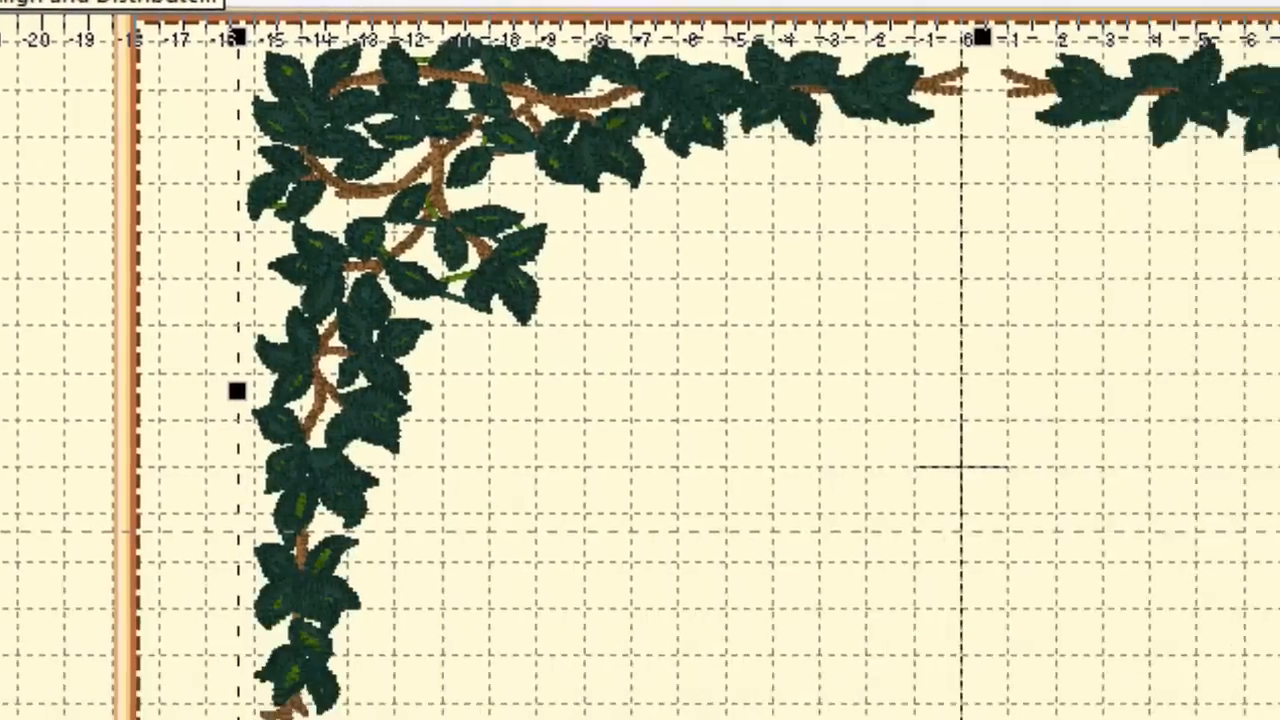
click(557, 258)
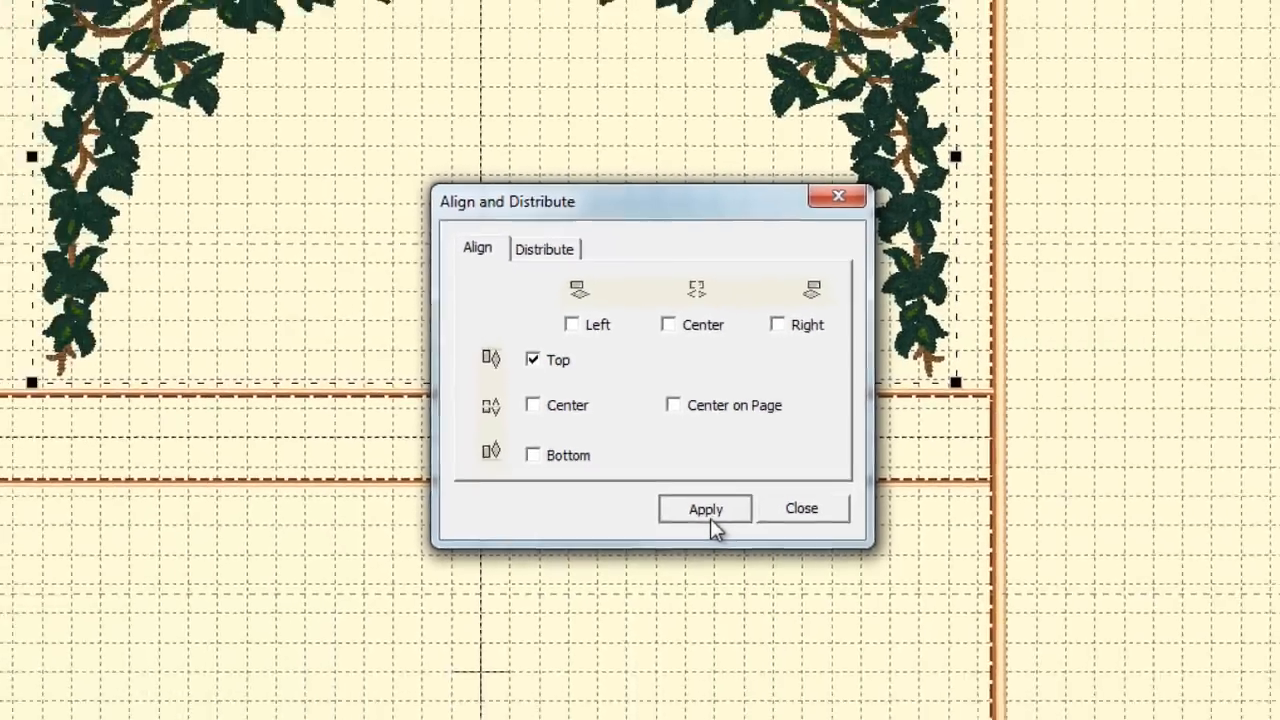
click(765, 617)
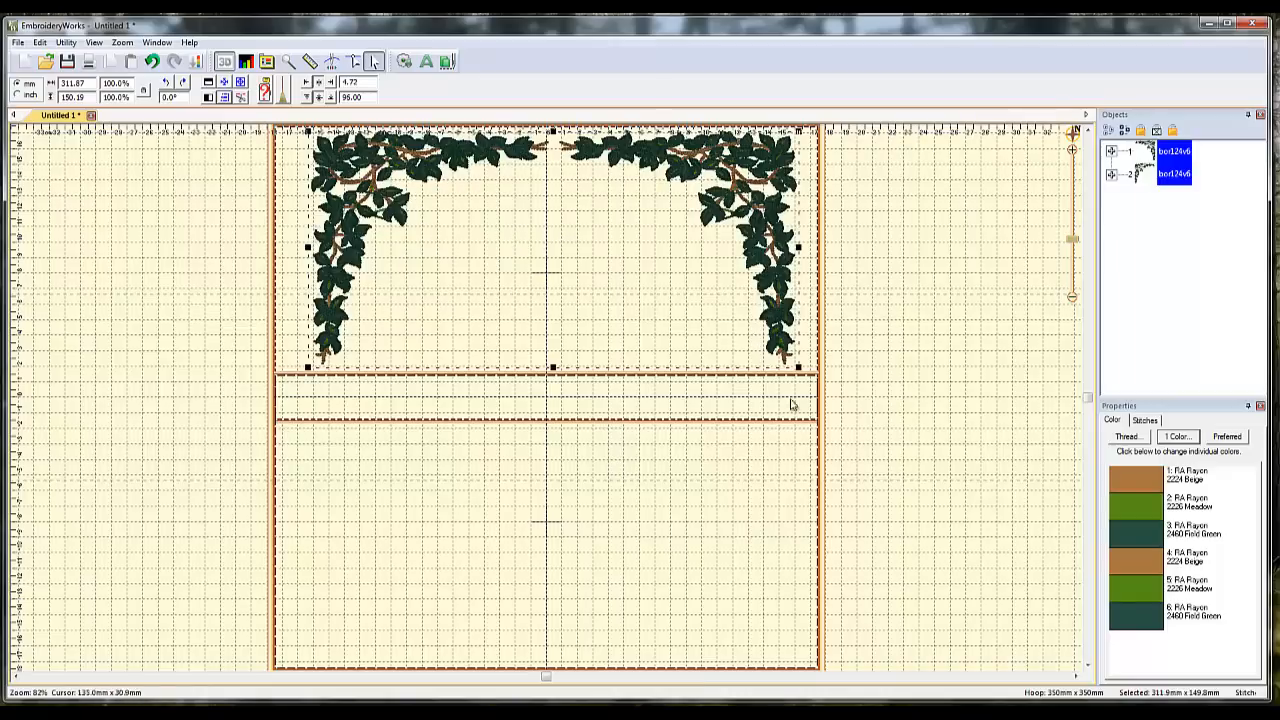
click(850, 465)
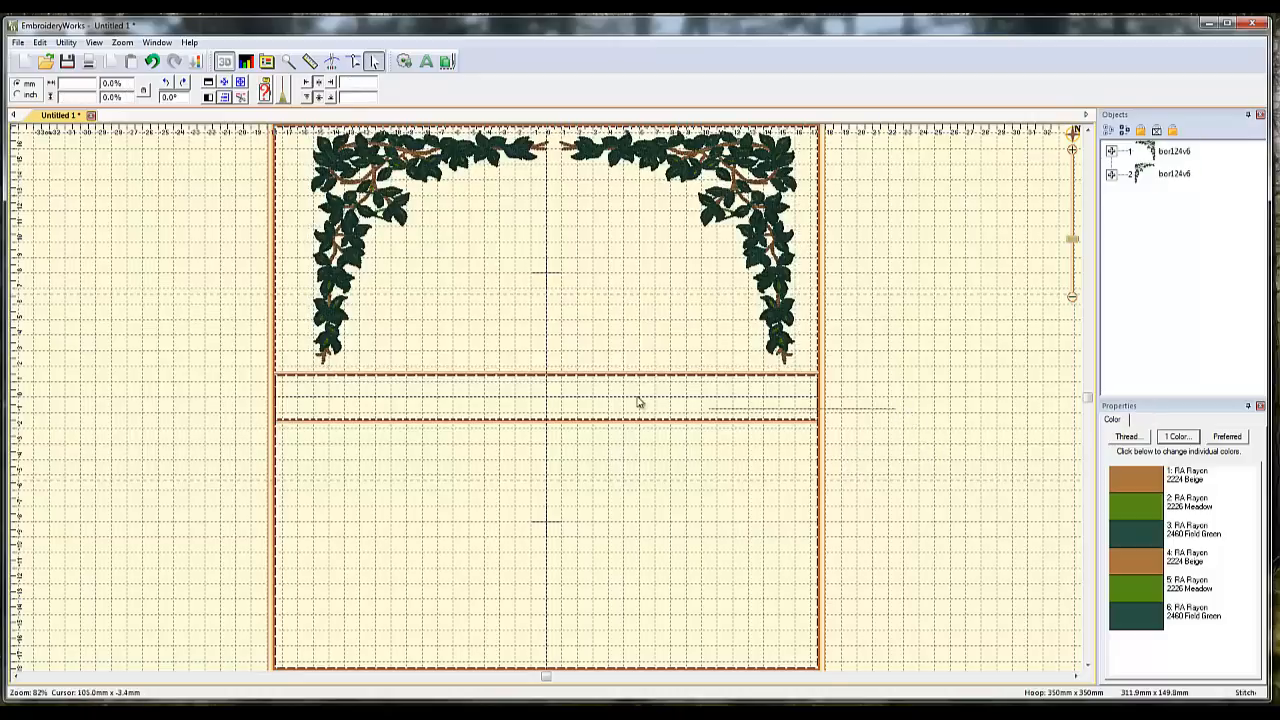
Select both upper ivy corners, copy them and paste the duplicated pair in place
drag(639, 402, 248, 126)
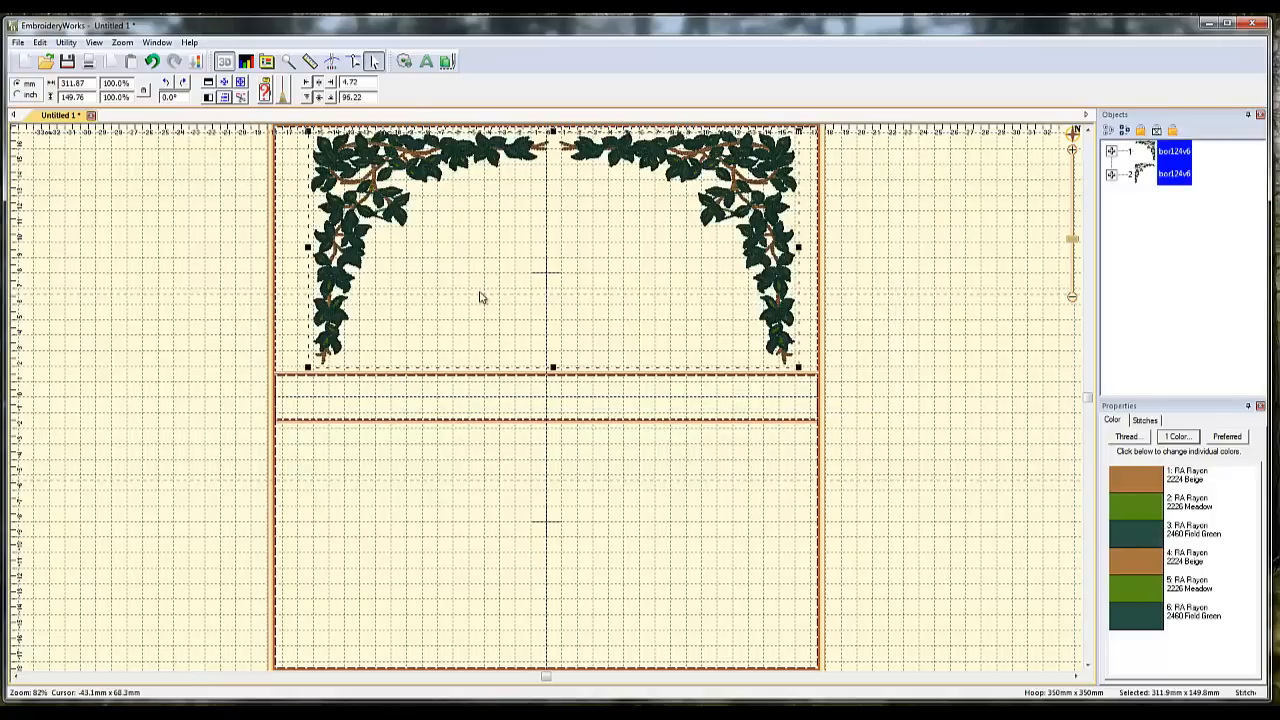
right_click(409, 170)
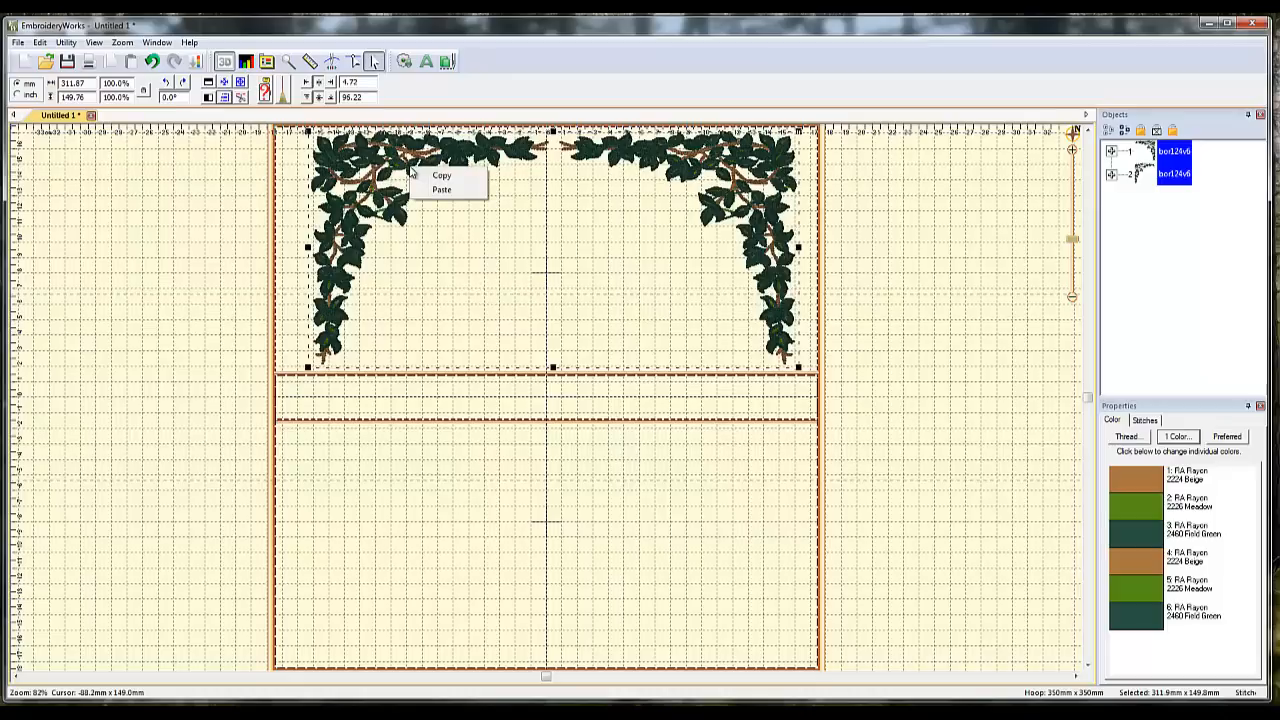
click(442, 178)
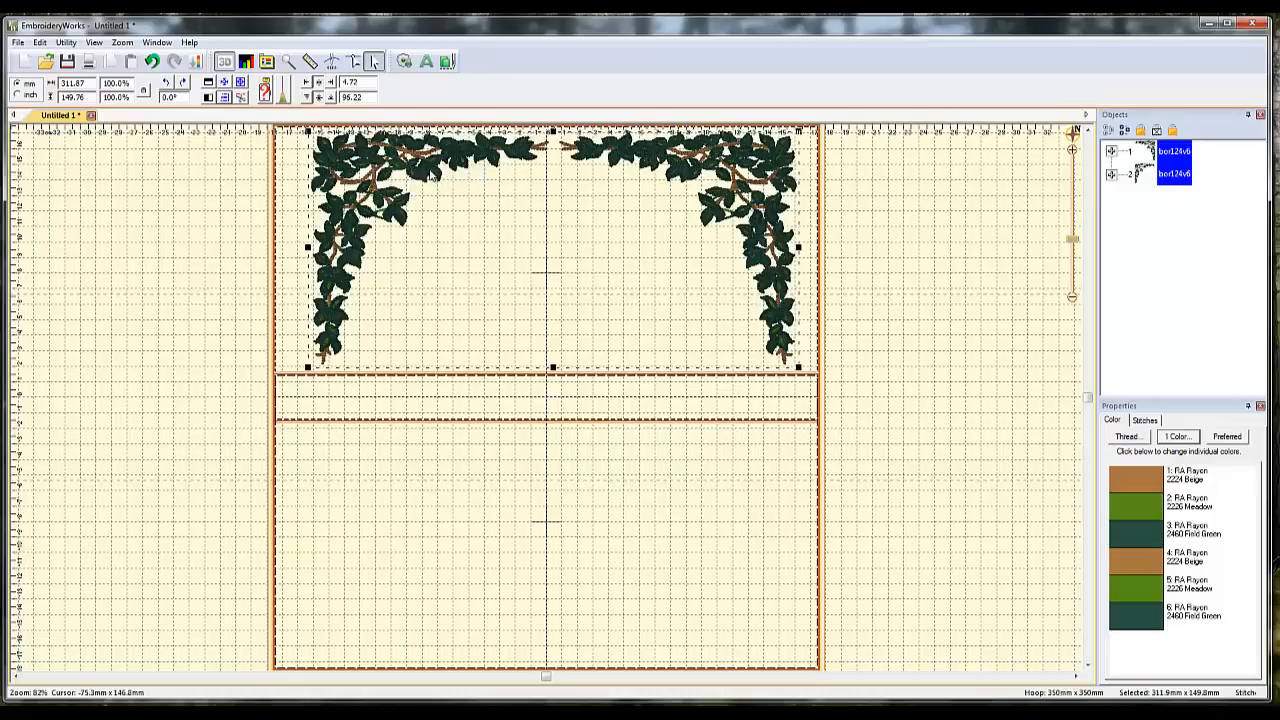
right_click(430, 170)
click(465, 197)
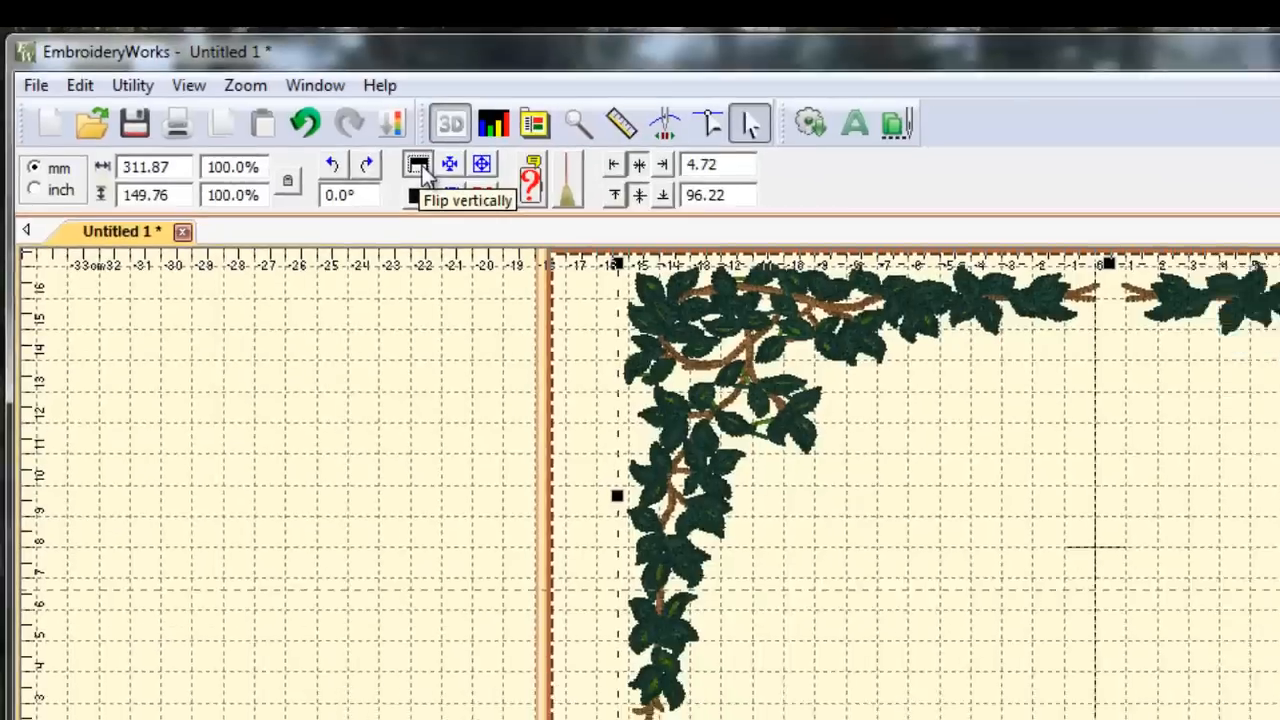
Flip the pasted pair of ivy corners vertically and move it down into the lower half of the hoop
click(501, 200)
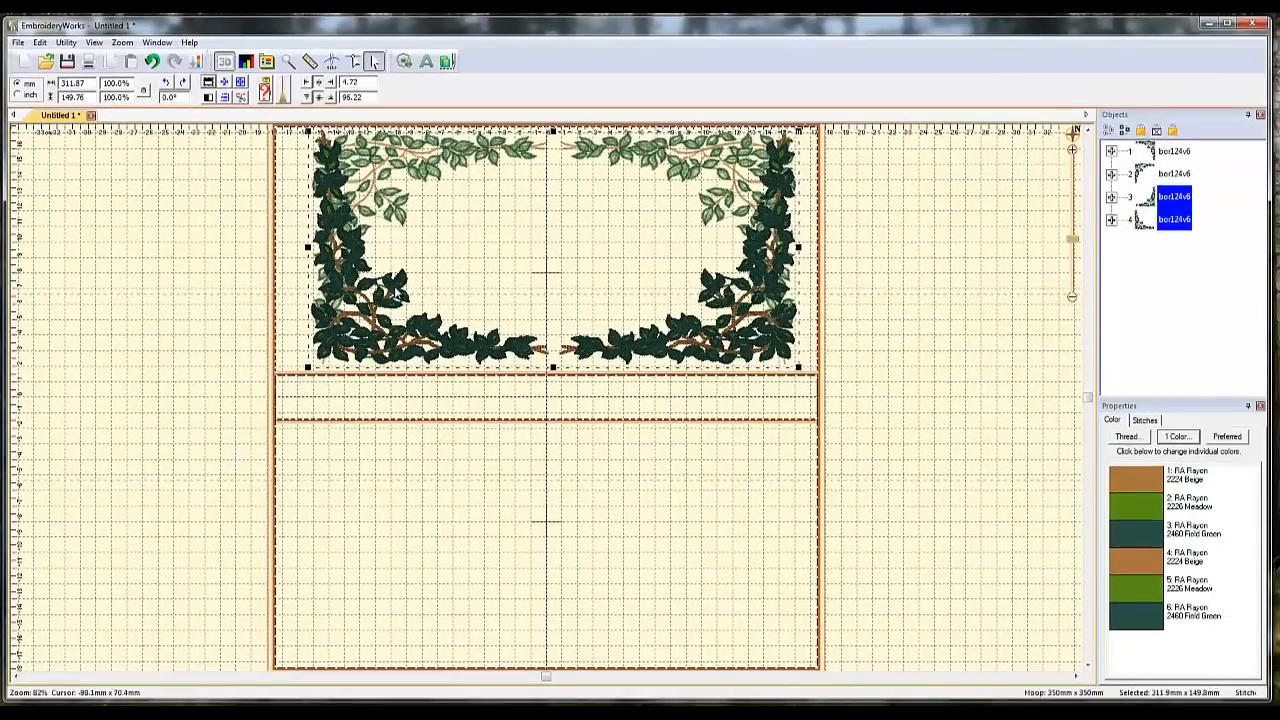
drag(394, 292, 397, 553)
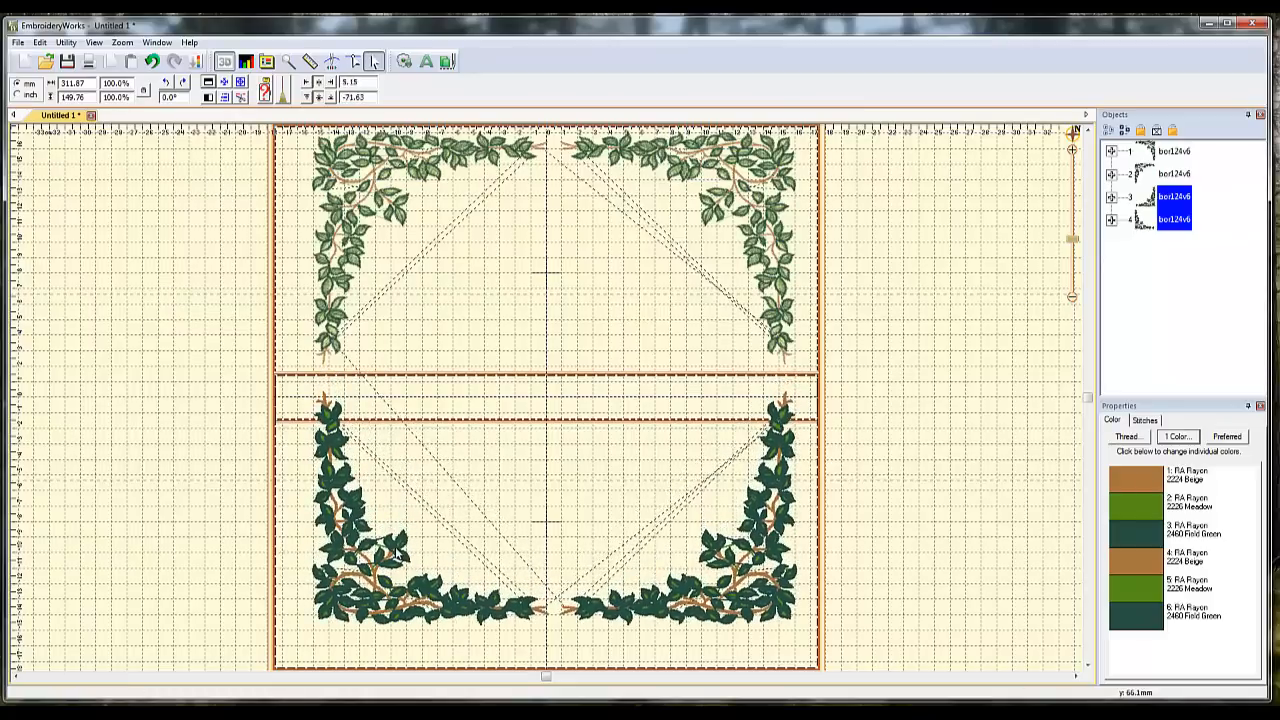
click(872, 424)
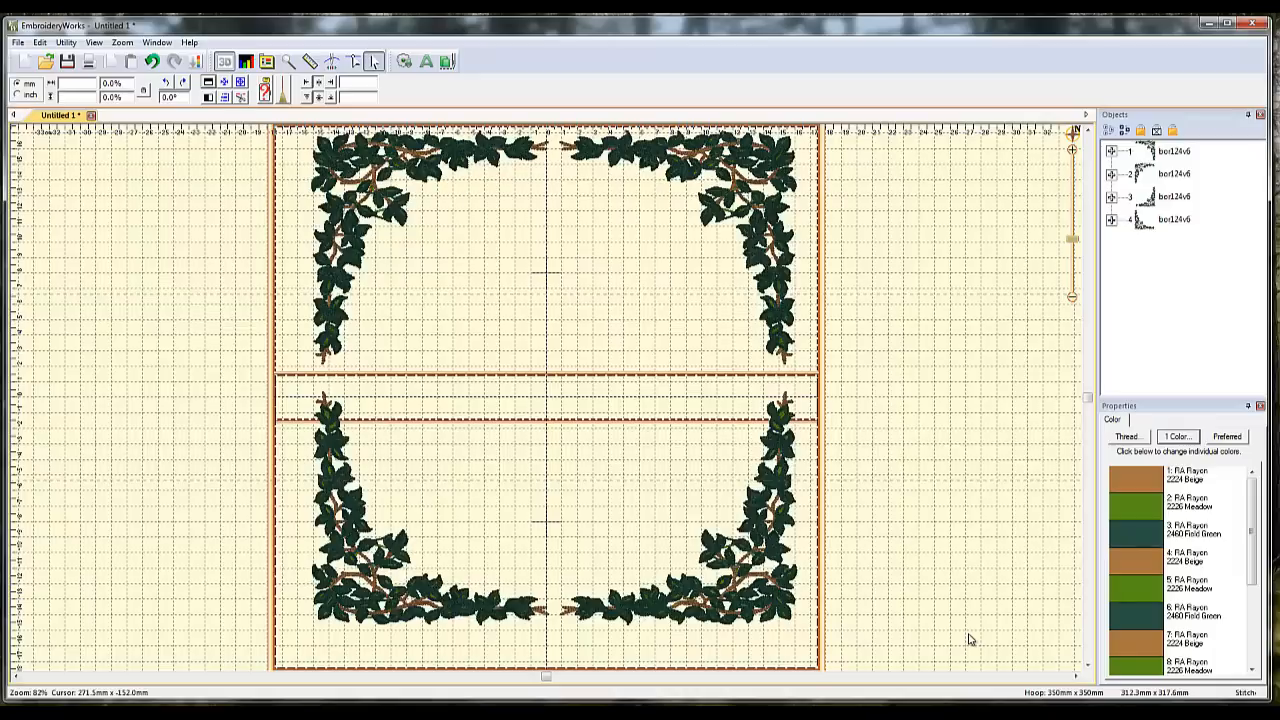
Select all four ivy corners together and fit the combined frame to the hoop
drag(977, 650, 150, 124)
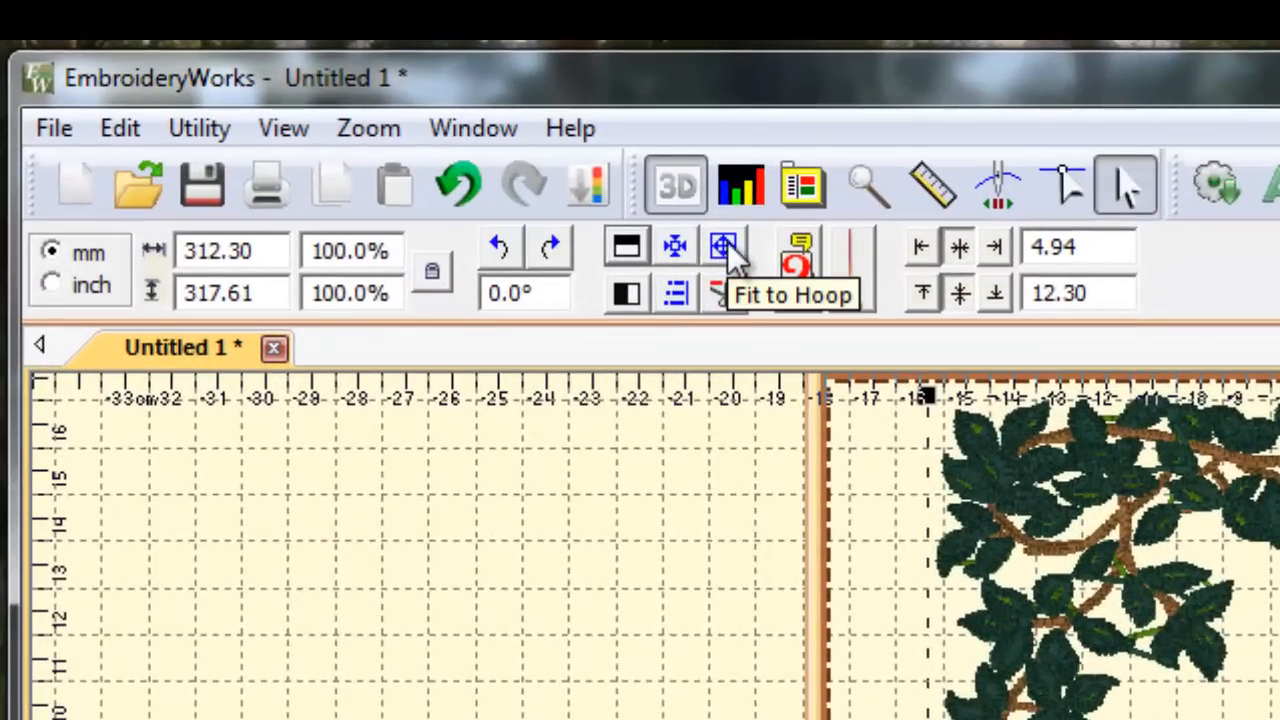
click(725, 247)
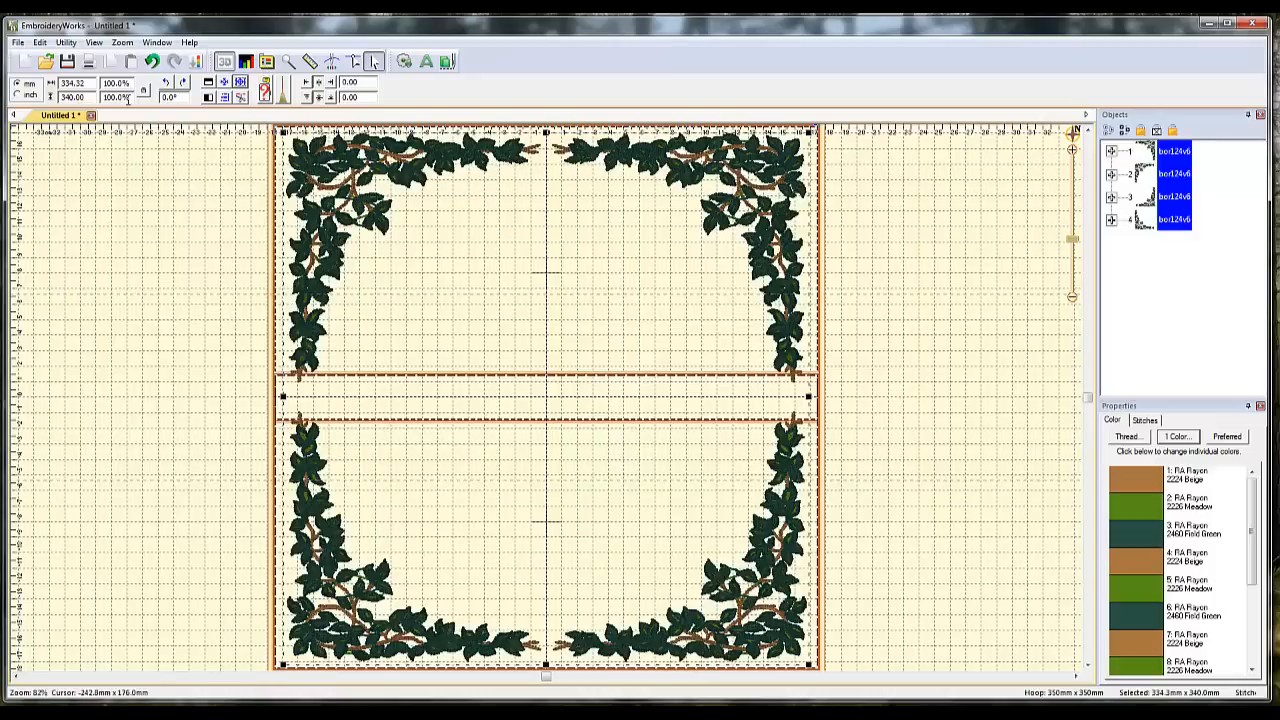
Save the split design as "leaf border" in PES format in the My Free Designs folder
click(18, 43)
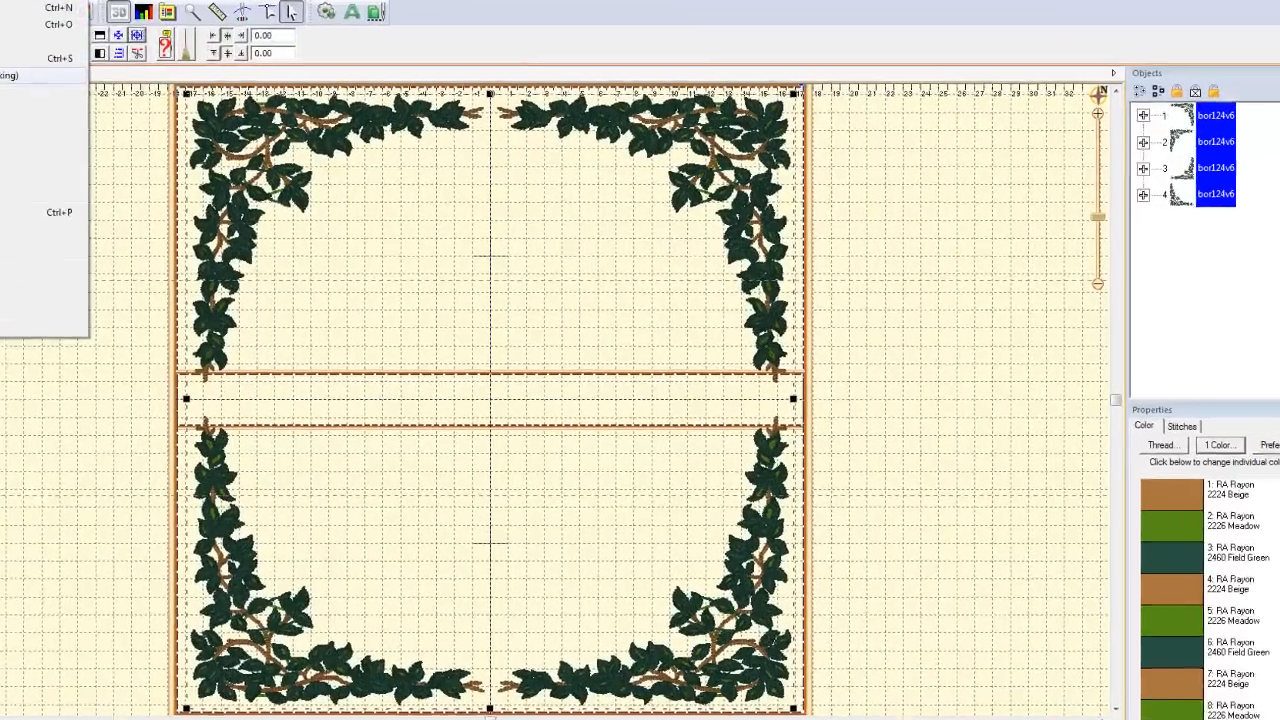
click(79, 117)
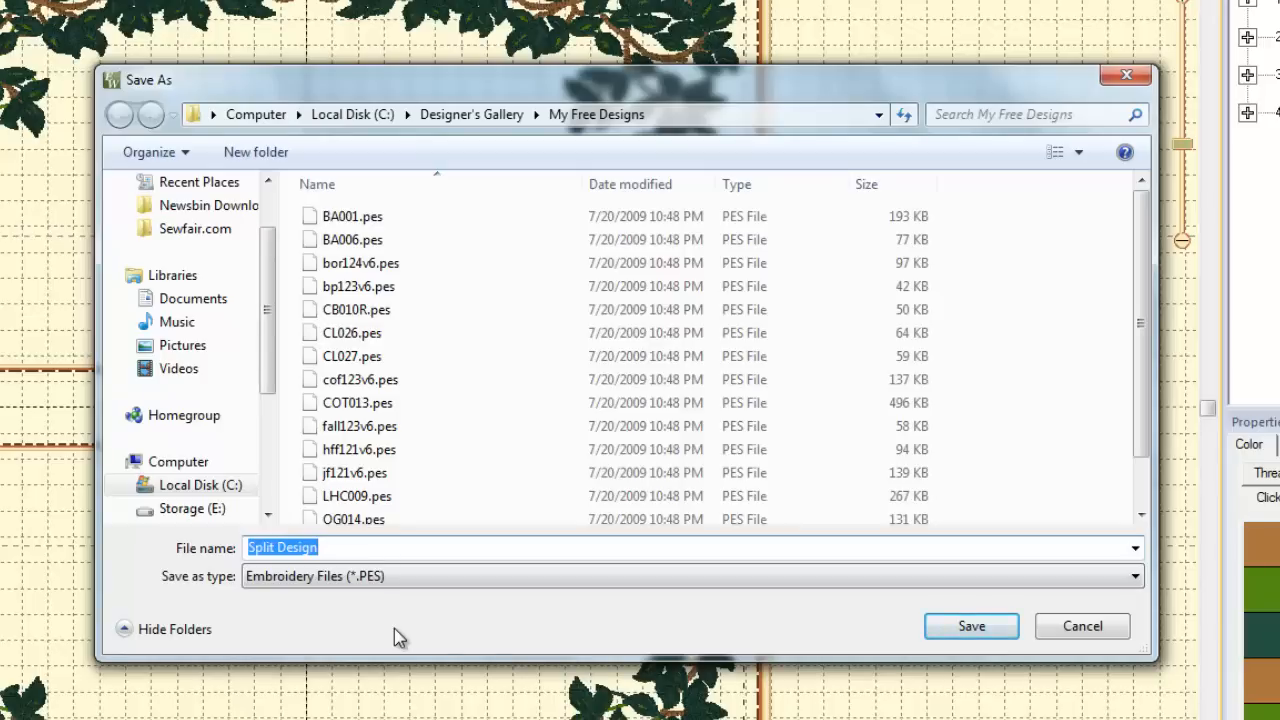
text(l)
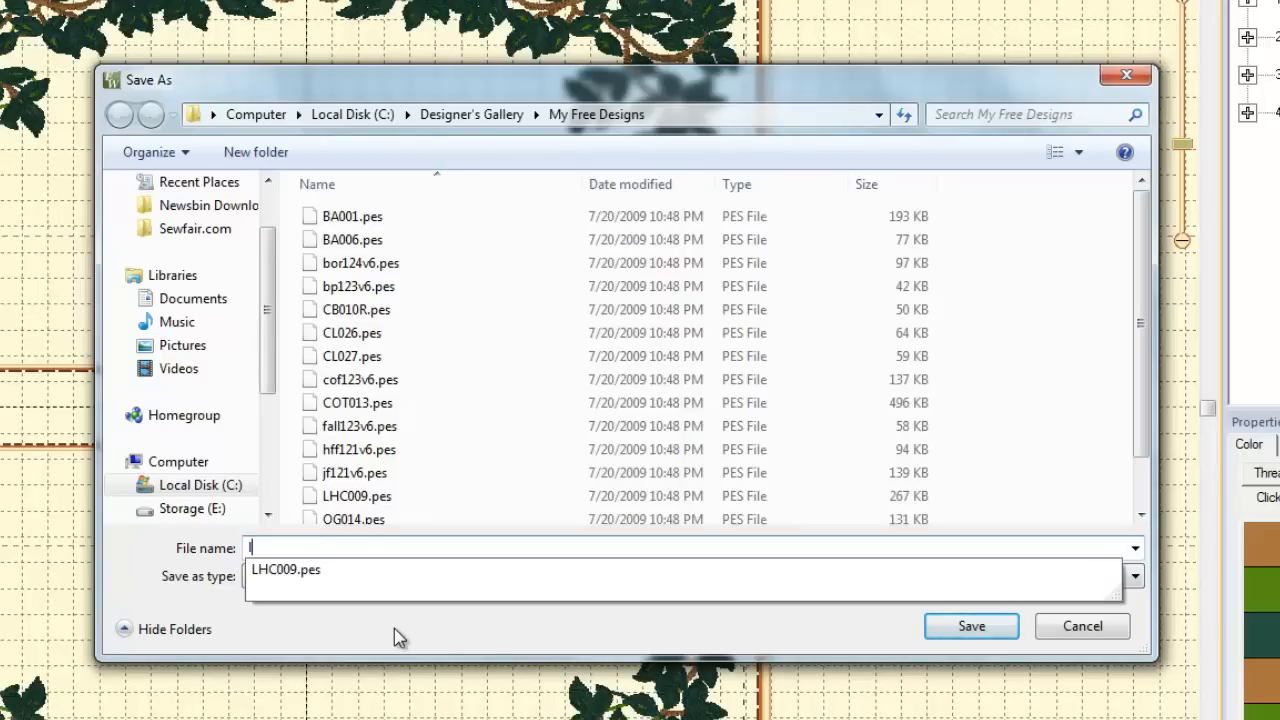
text(eaf border)
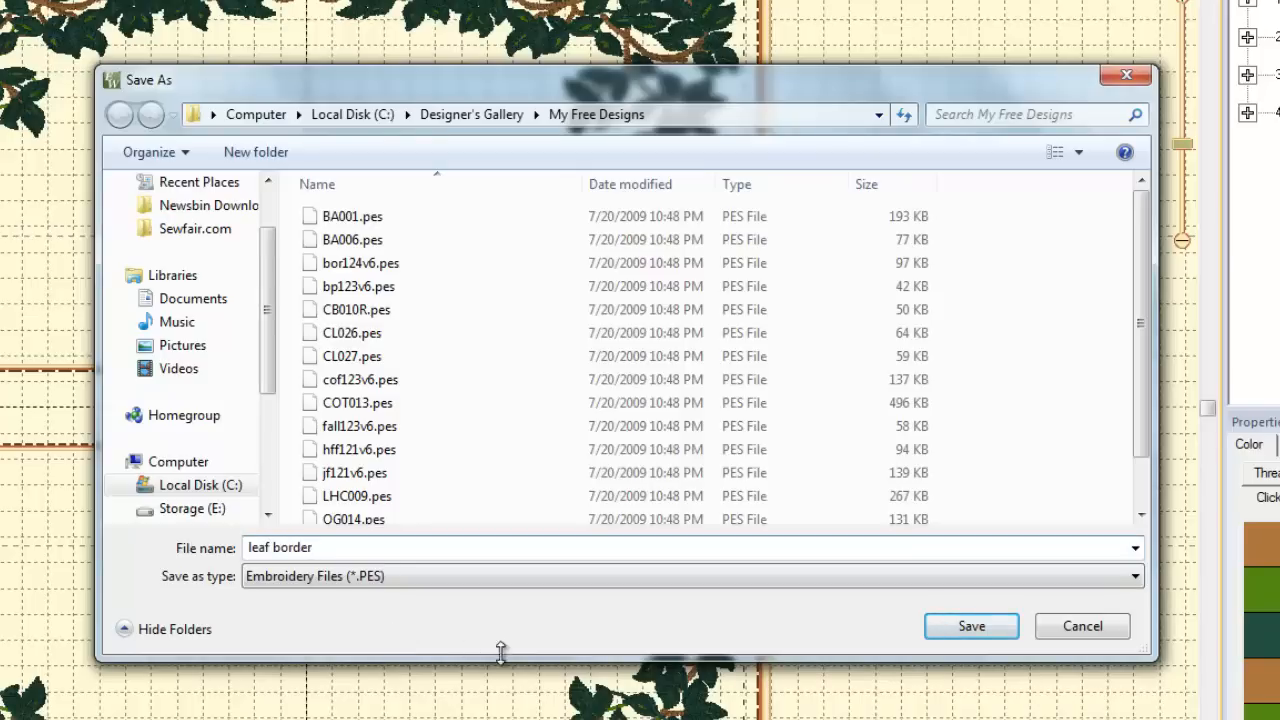
click(972, 627)
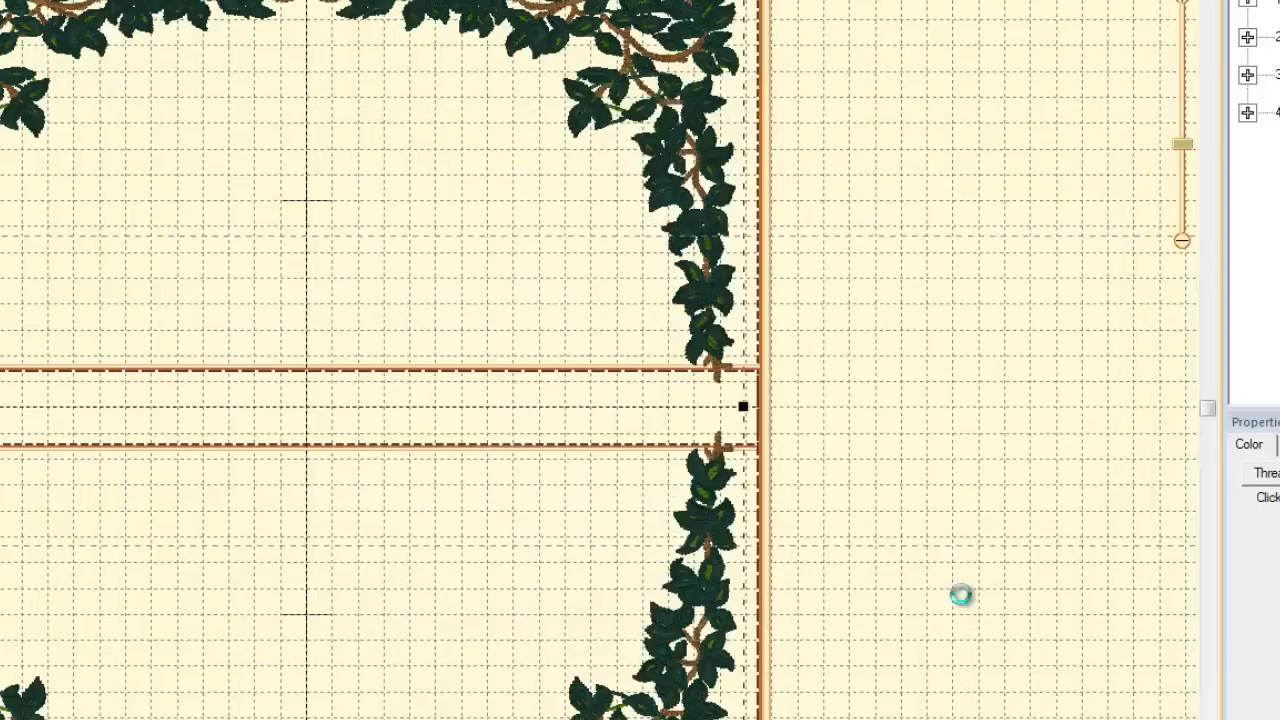